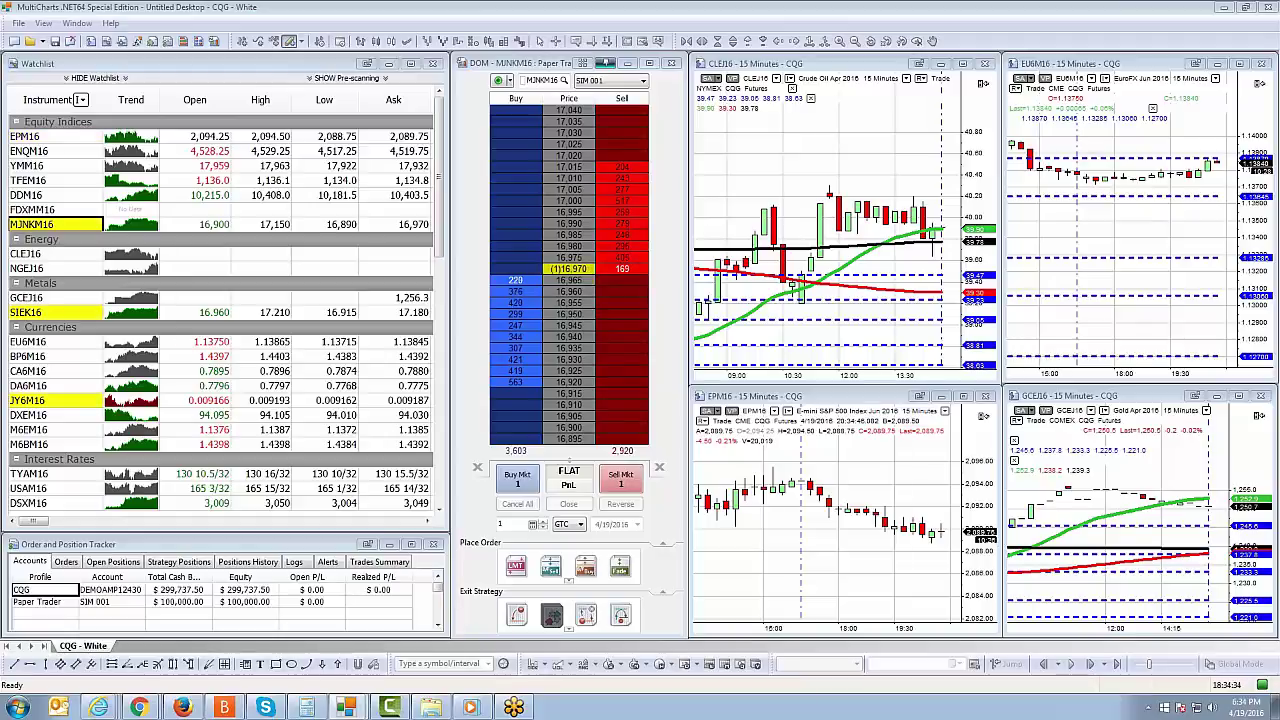
Minimize the MJNKM16 DOM window and maximize the EPM16 15-minute chart
{"action": "left_click", "coordinate": [628, 64]}
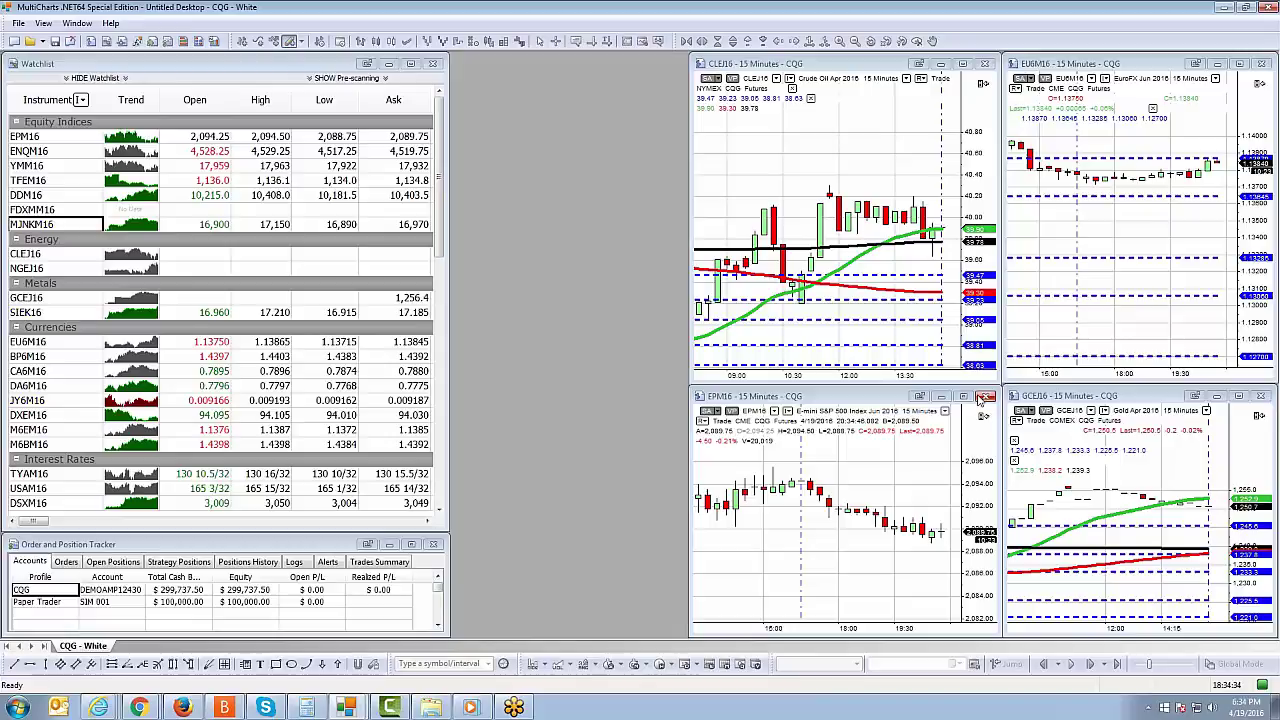
{"action": "left_click", "coordinate": [963, 397]}
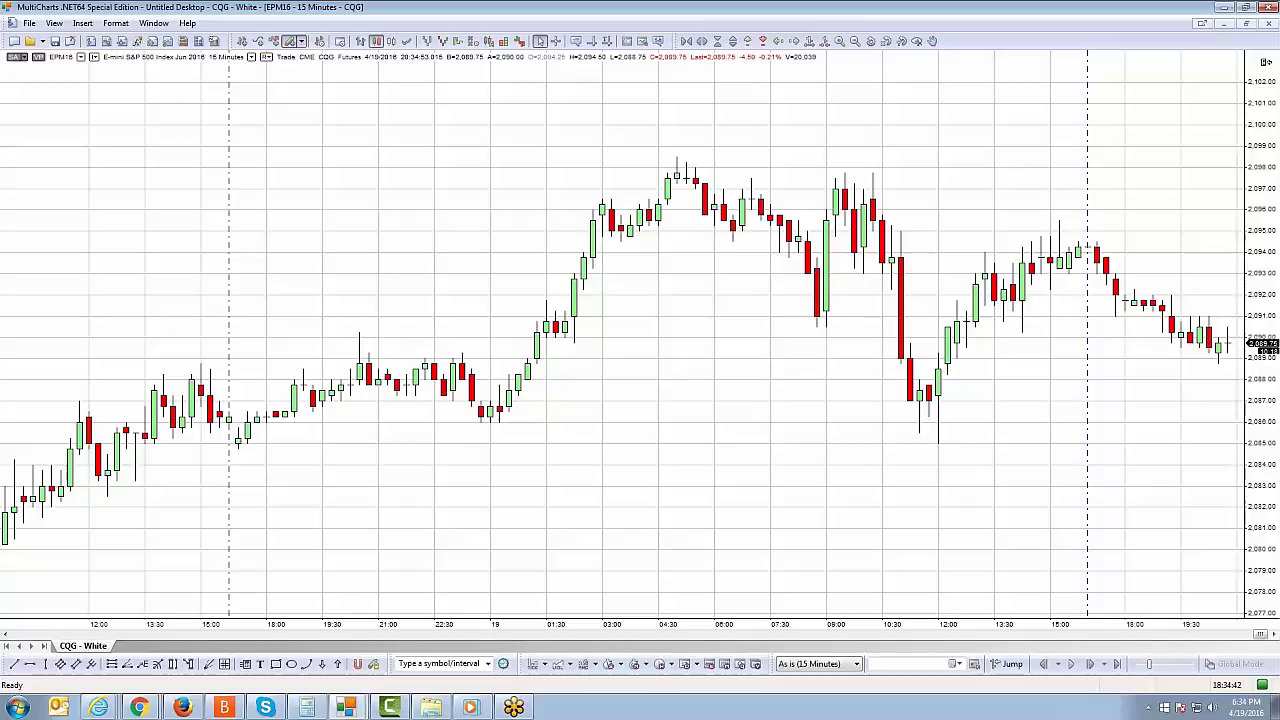
Show the chart's trading panel and open the parameters of the Master Strategy exit strategy
{"action": "left_click", "coordinate": [1266, 62]}
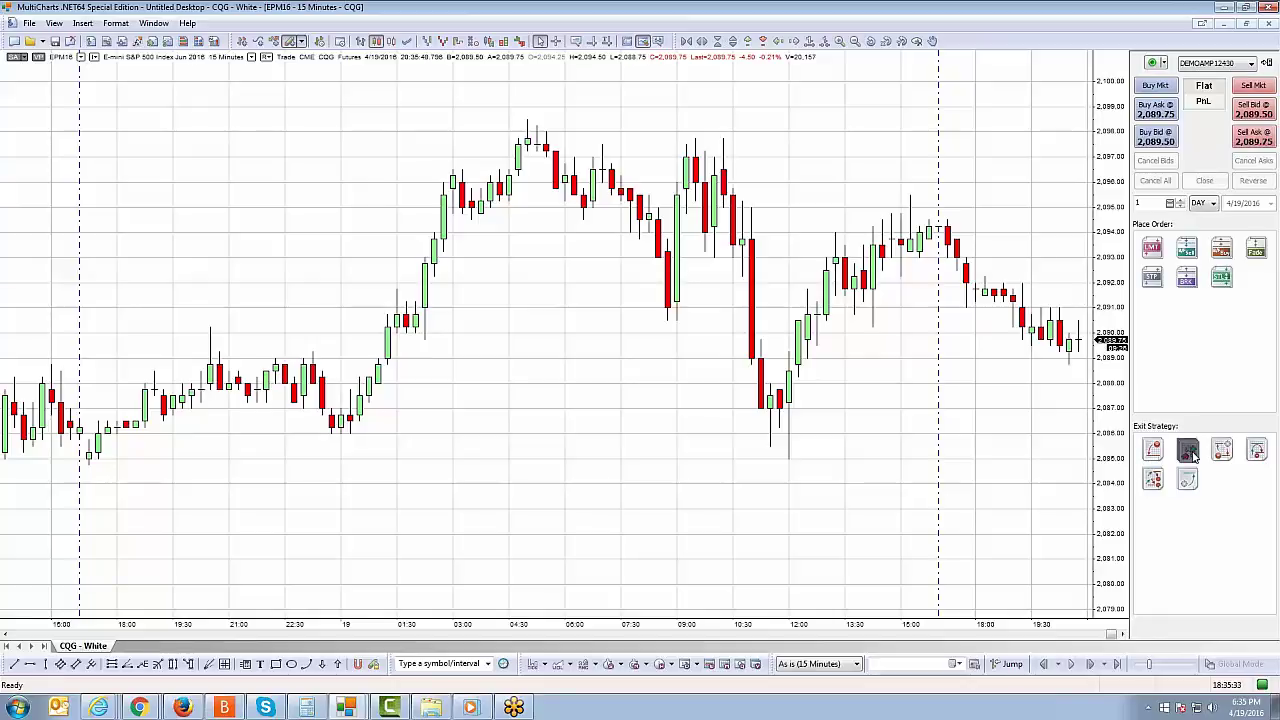
{"action": "left_click", "coordinate": [1189, 453]}
{"action": "right_click", "coordinate": [1188, 452]}
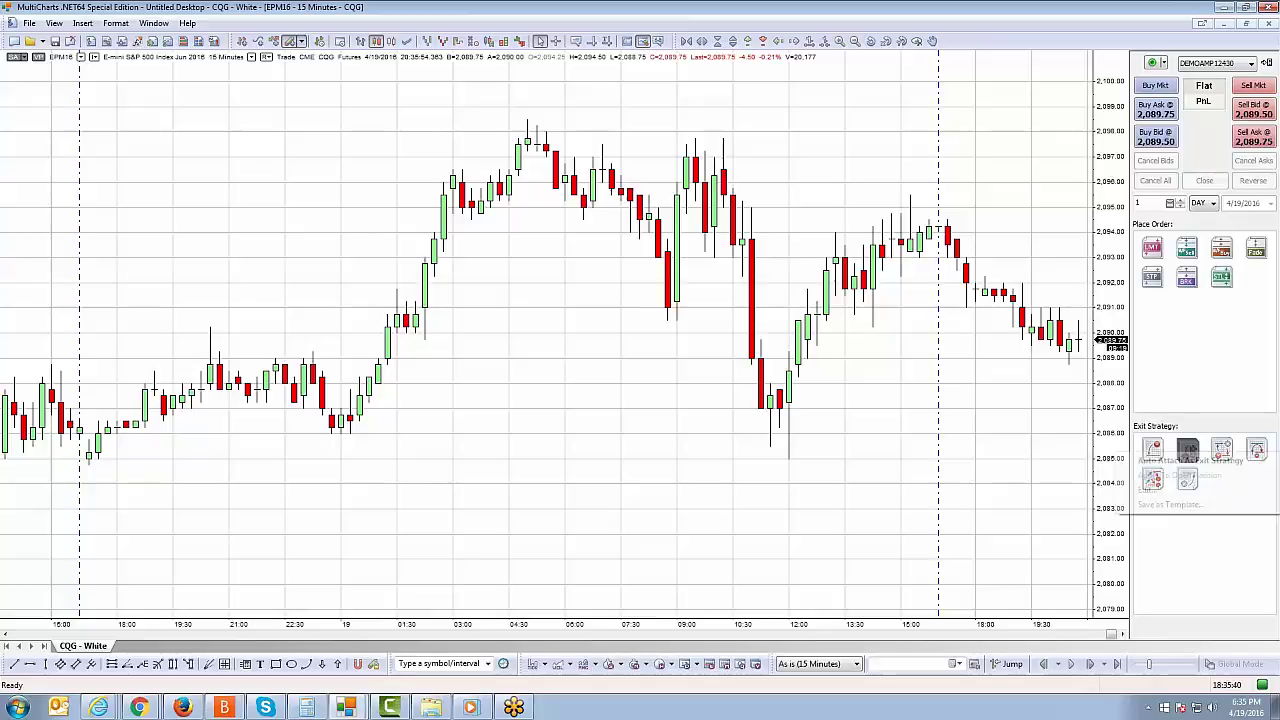
{"action": "left_click", "coordinate": [1147, 490]}
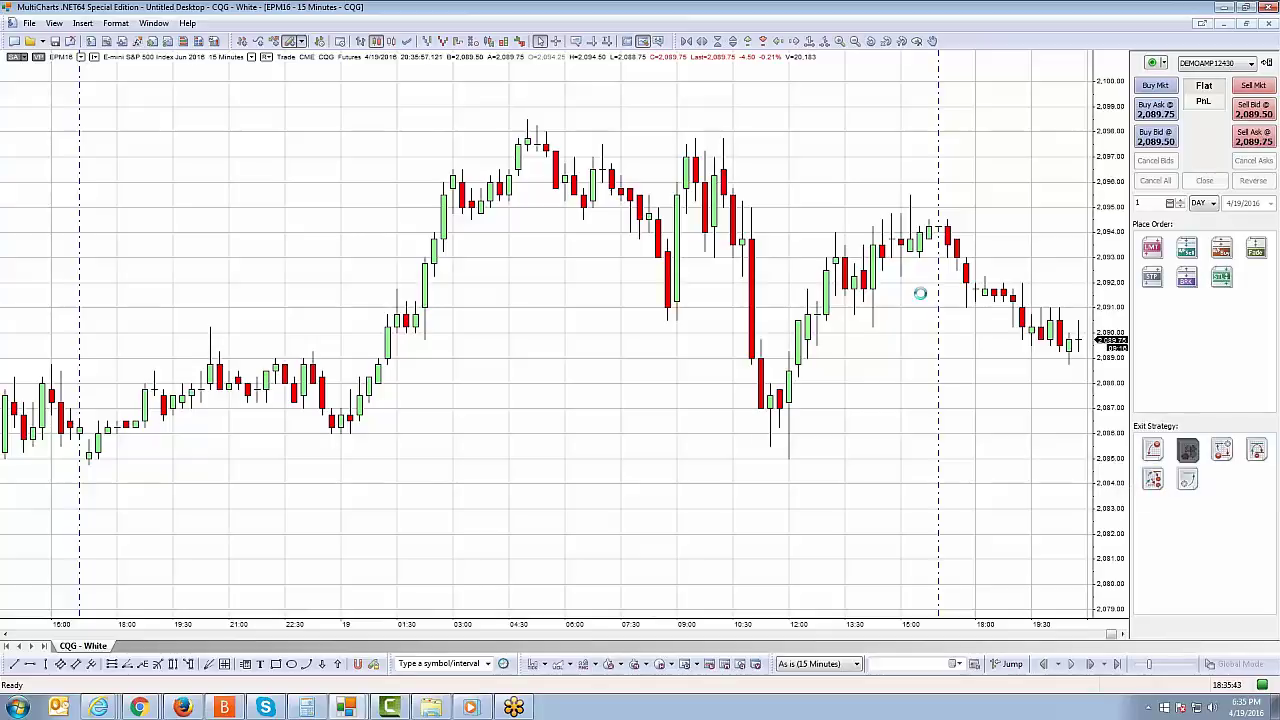
{"action": "left_click_drag", "start_coordinate": [662, 157], "coordinate": [610, 137]}
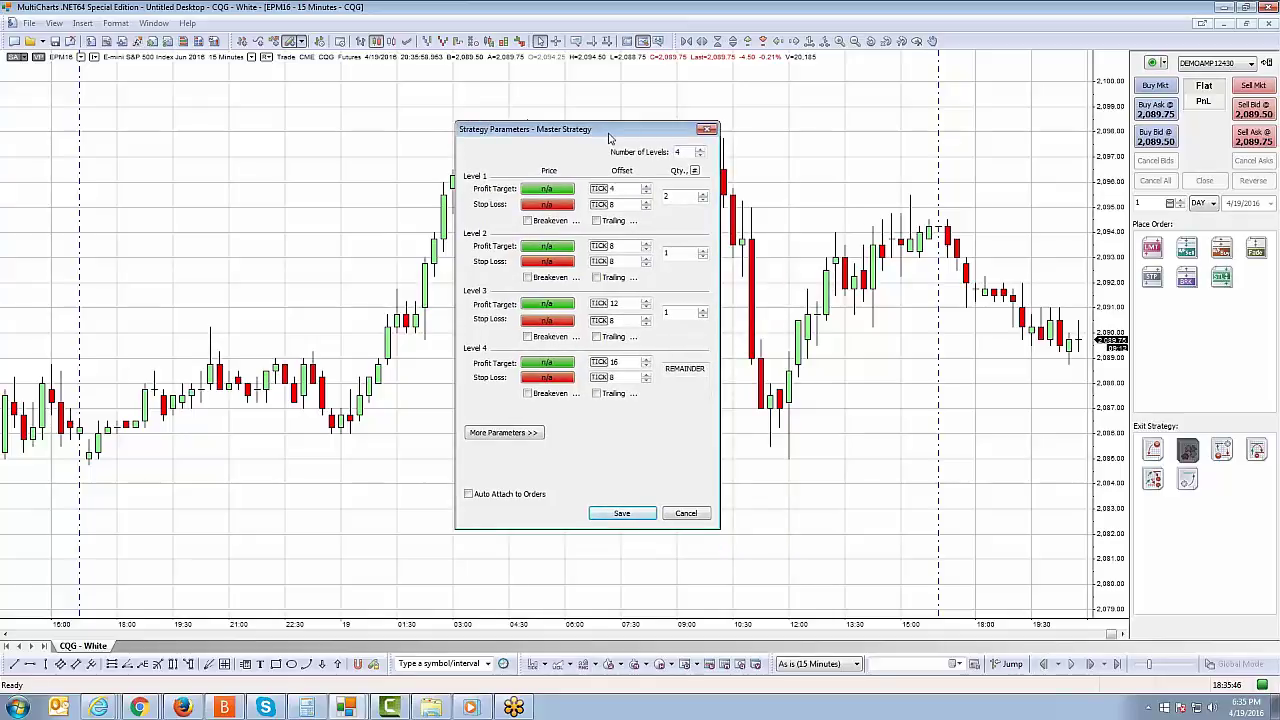
{"action": "left_click_drag", "start_coordinate": [609, 138], "coordinate": [651, 137]}
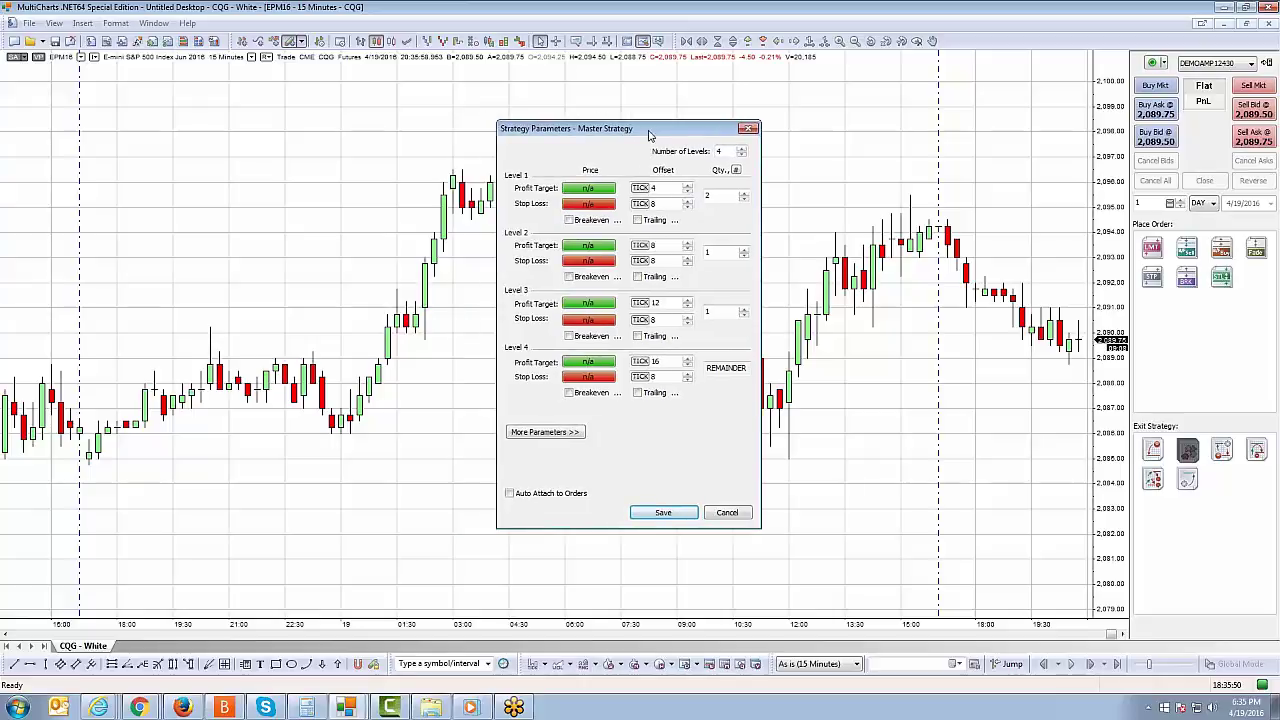
Try a three-level setup, restore four levels, and try switching the quantity unit between number and percent
{"action": "left_click", "coordinate": [741, 156]}
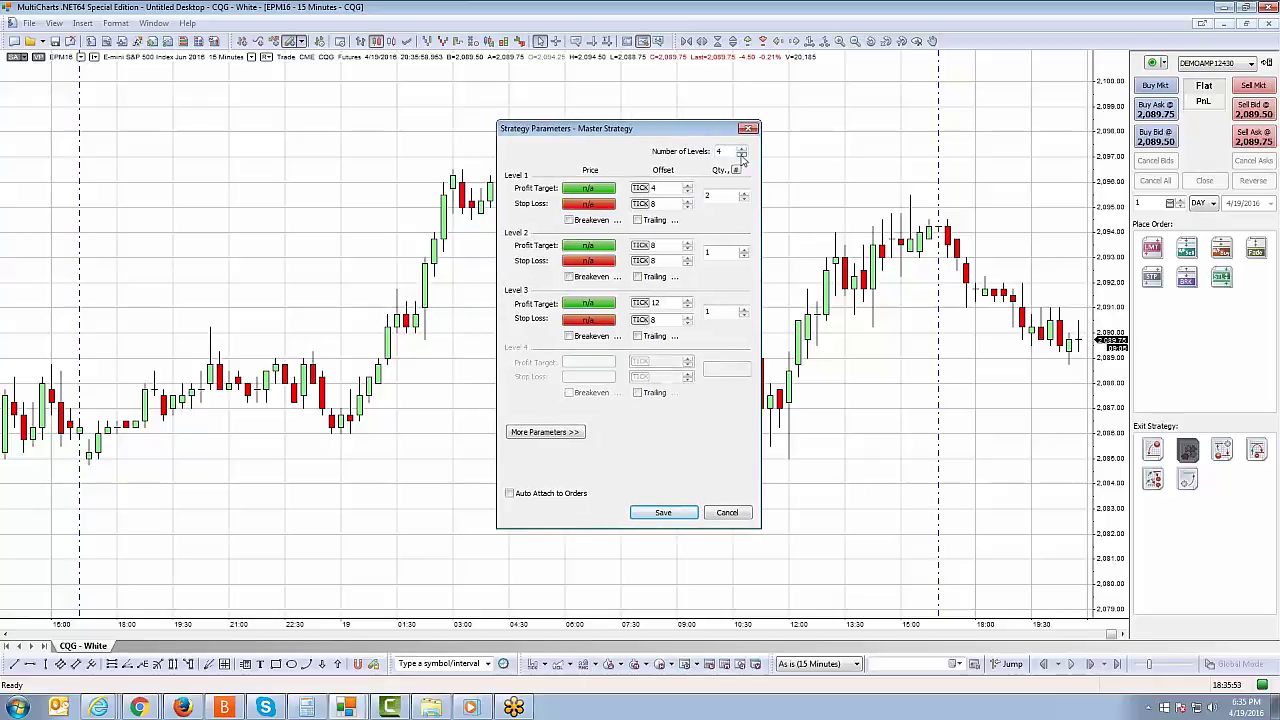
{"action": "left_click", "coordinate": [741, 149]}
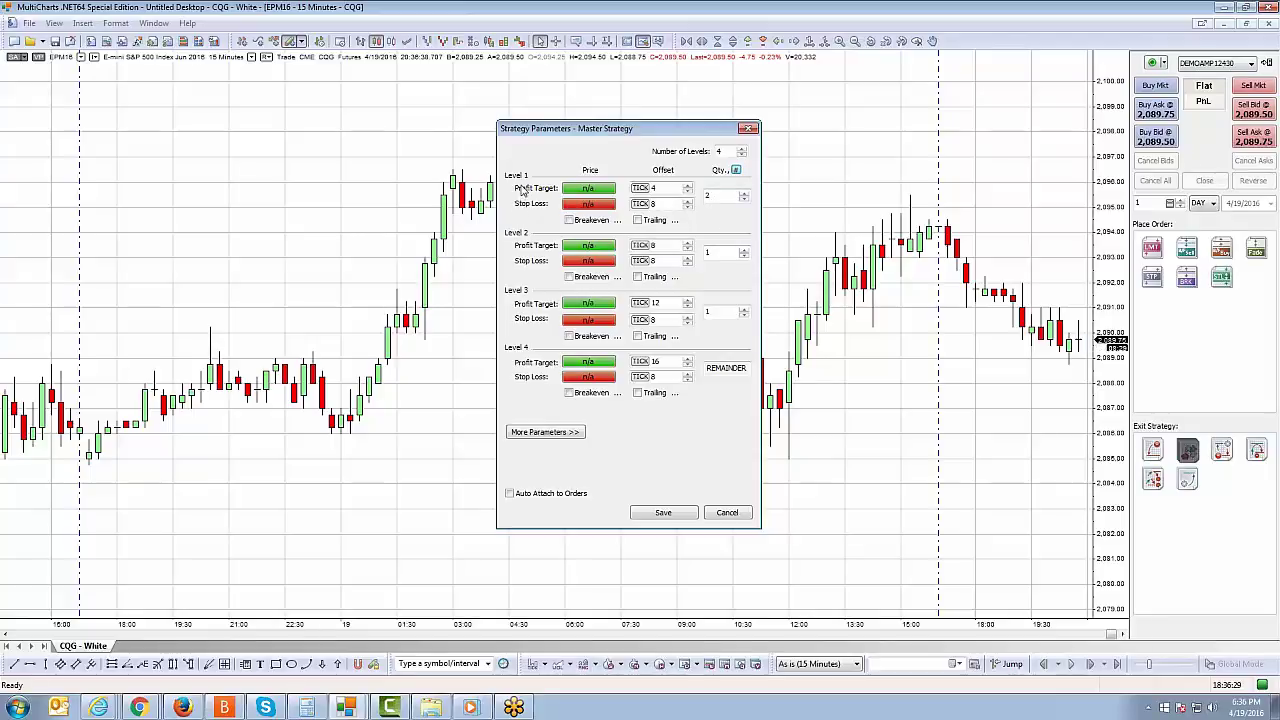
{"action": "left_click", "coordinate": [720, 195]}
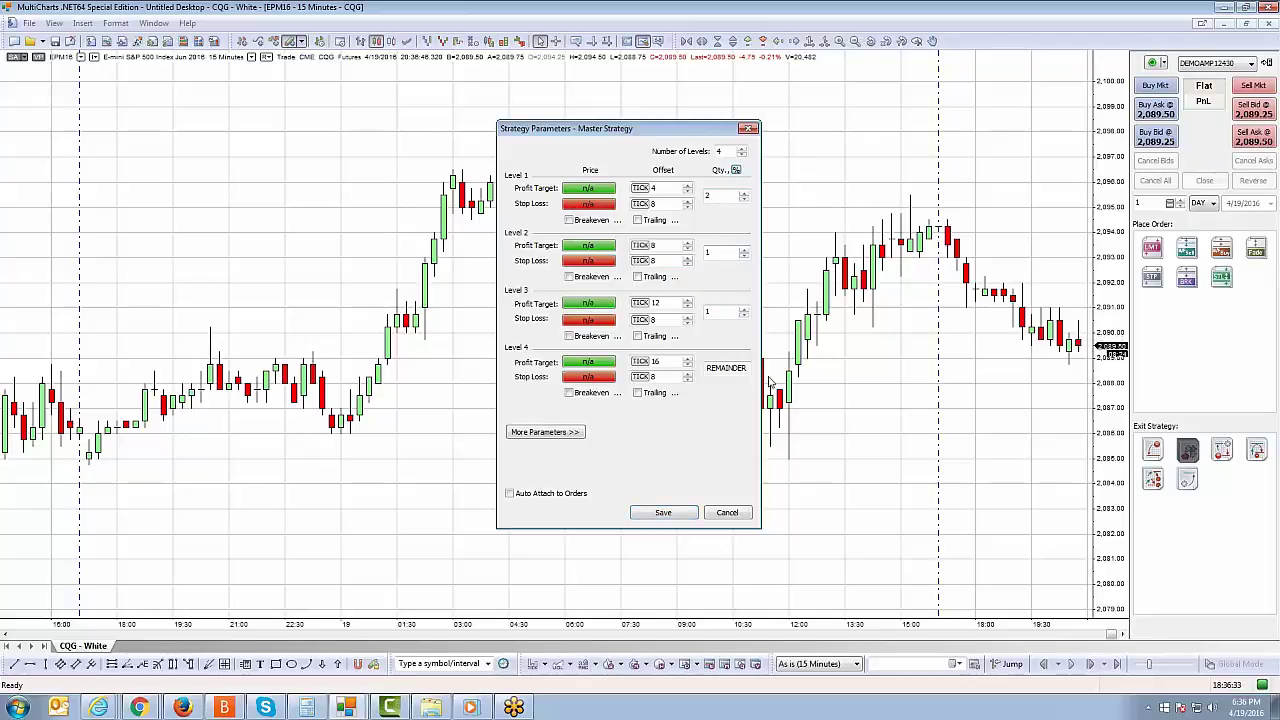
{"action": "left_click", "coordinate": [720, 195]}
{"action": "key", "text": "Tab"}
{"action": "key", "text": "Tab"}
{"action": "left_click", "coordinate": [736, 171]}
{"action": "left_click", "coordinate": [708, 195]}
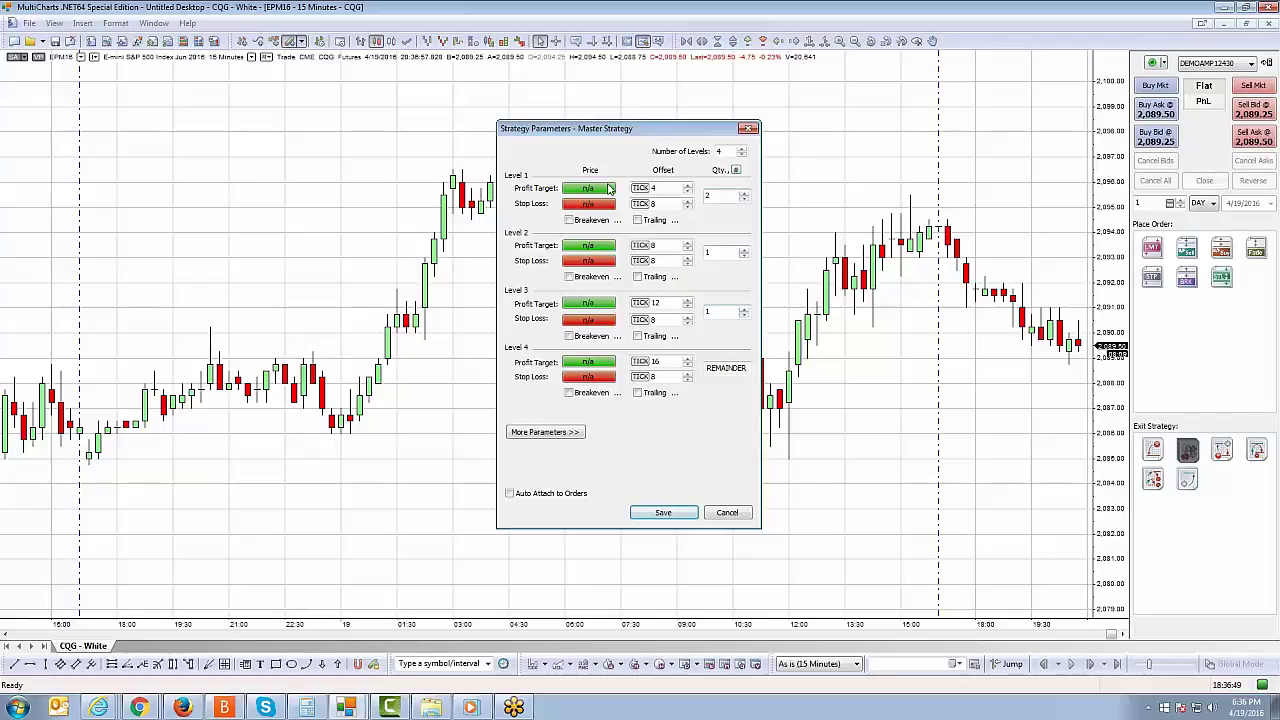
{"action": "key", "text": "Tab"}
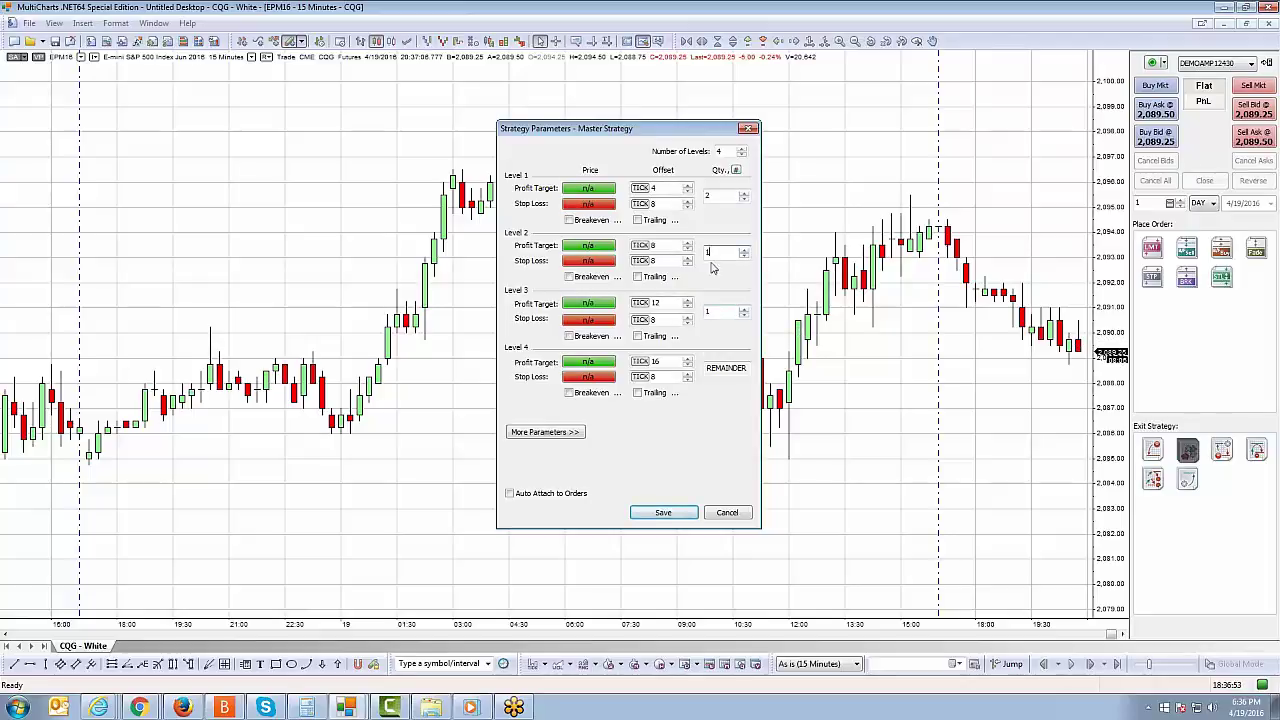
{"action": "left_click", "coordinate": [736, 171]}
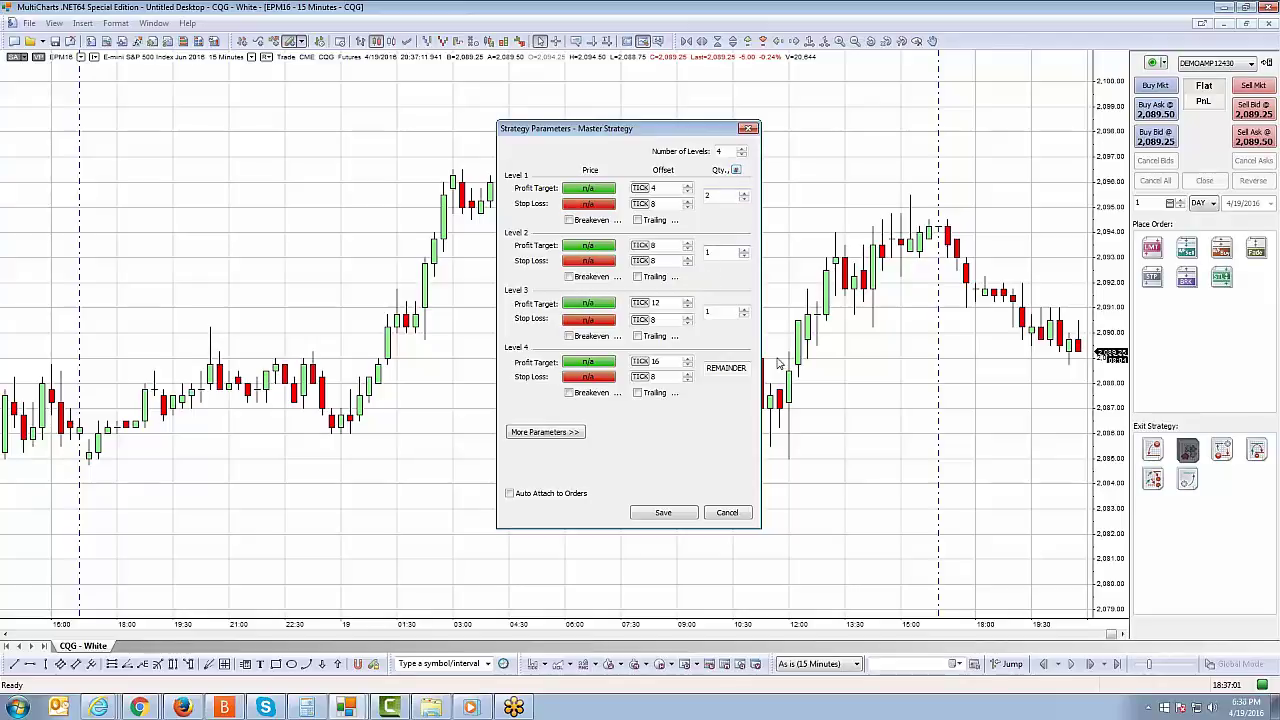
Try reducing the number of levels to 1 and raising it back to 4, repeating the change twice
{"action": "left_click_drag", "start_coordinate": [673, 122], "coordinate": [715, 115]}
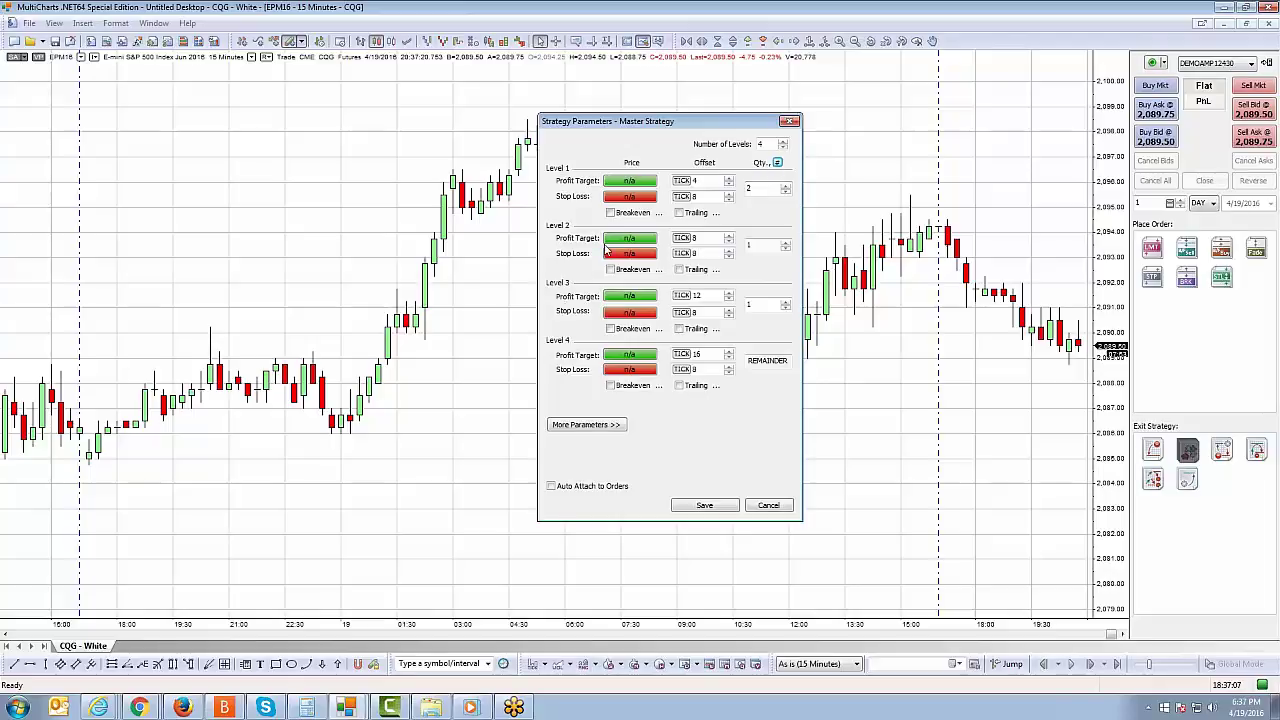
{"action": "left_click", "coordinate": [784, 148]}
{"action": "left_click", "coordinate": [784, 148]}
{"action": "left_click", "coordinate": [784, 148]}
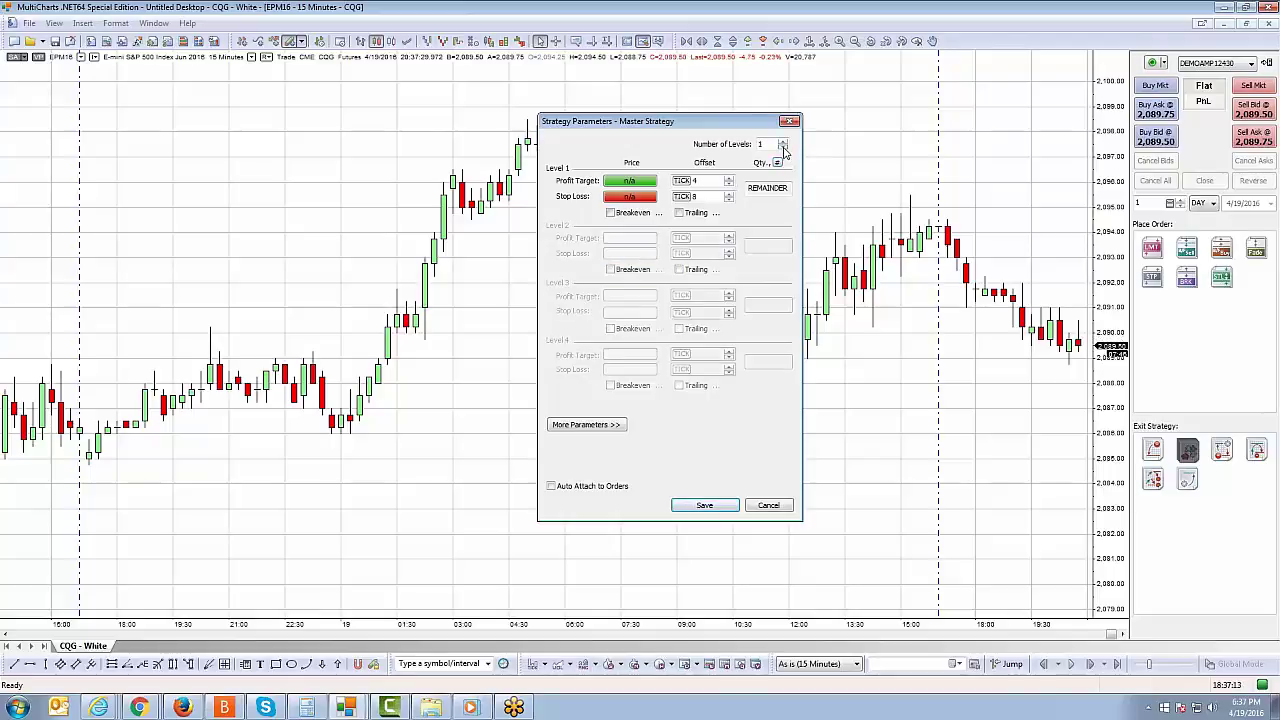
{"action": "left_click", "coordinate": [785, 143]}
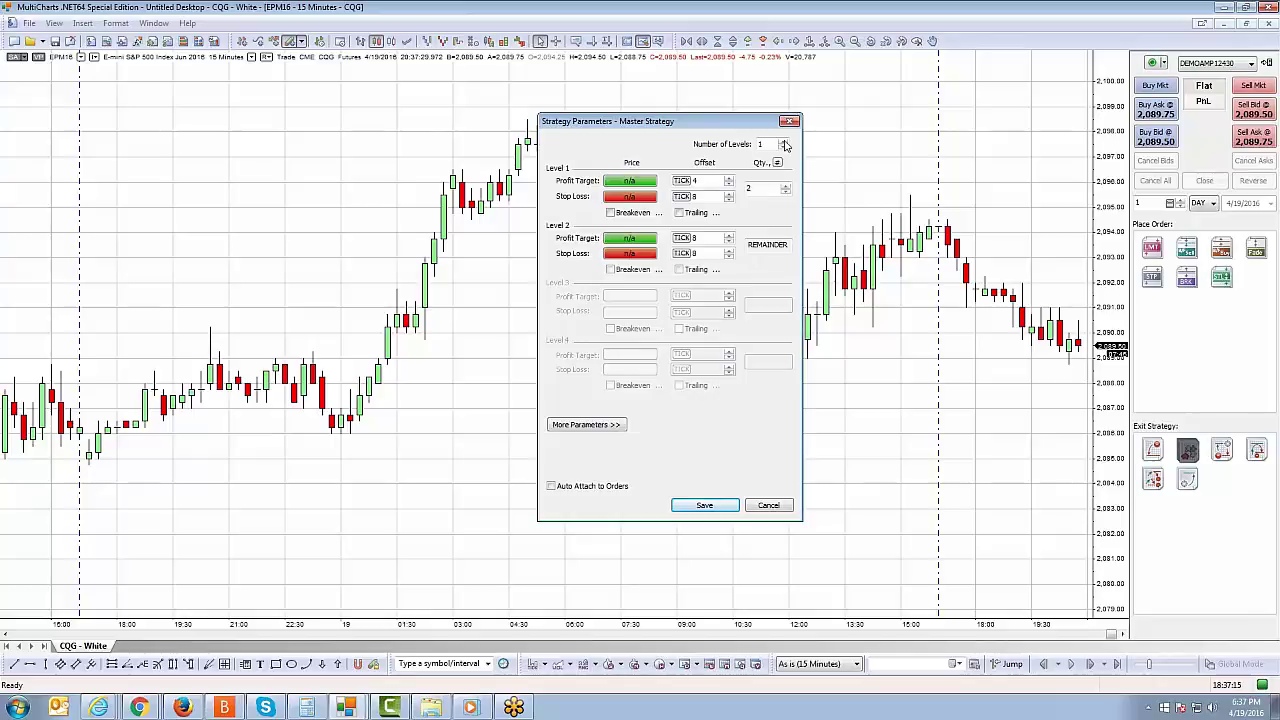
{"action": "left_click", "coordinate": [784, 145]}
{"action": "left_click", "coordinate": [784, 145]}
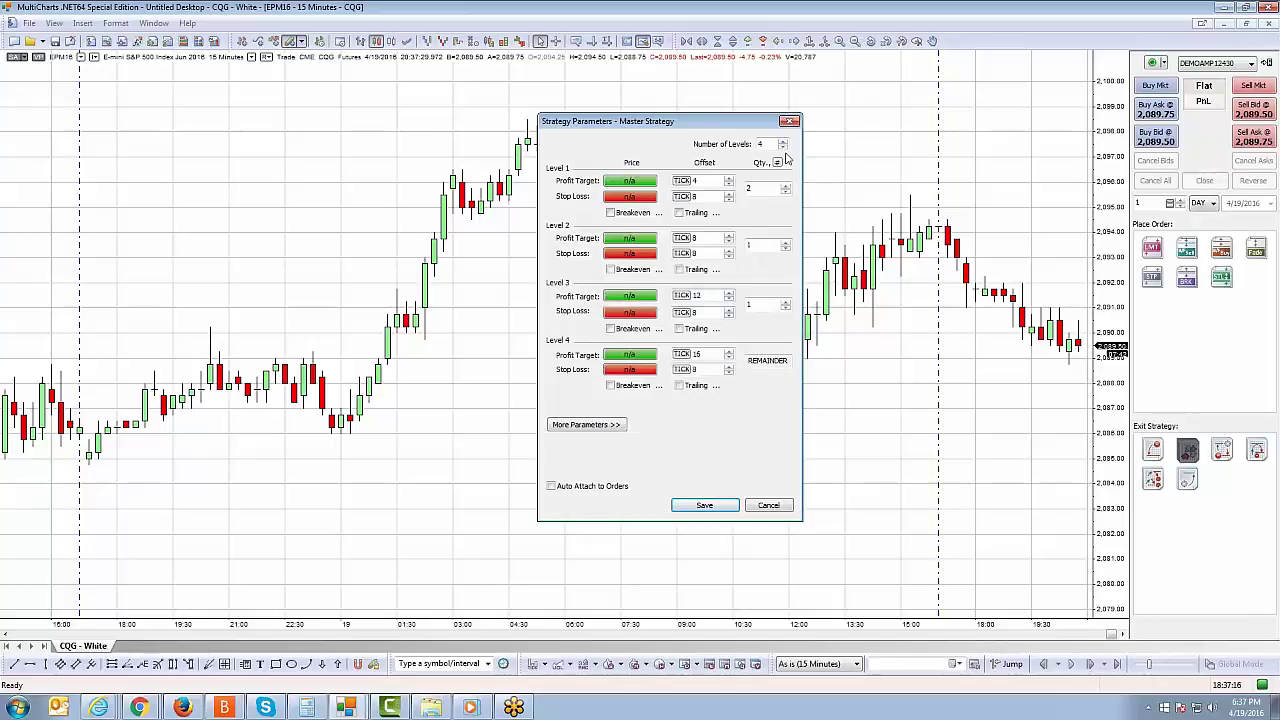
{"action": "left_click", "coordinate": [784, 148]}
{"action": "left_click", "coordinate": [784, 148]}
{"action": "left_click", "coordinate": [784, 148]}
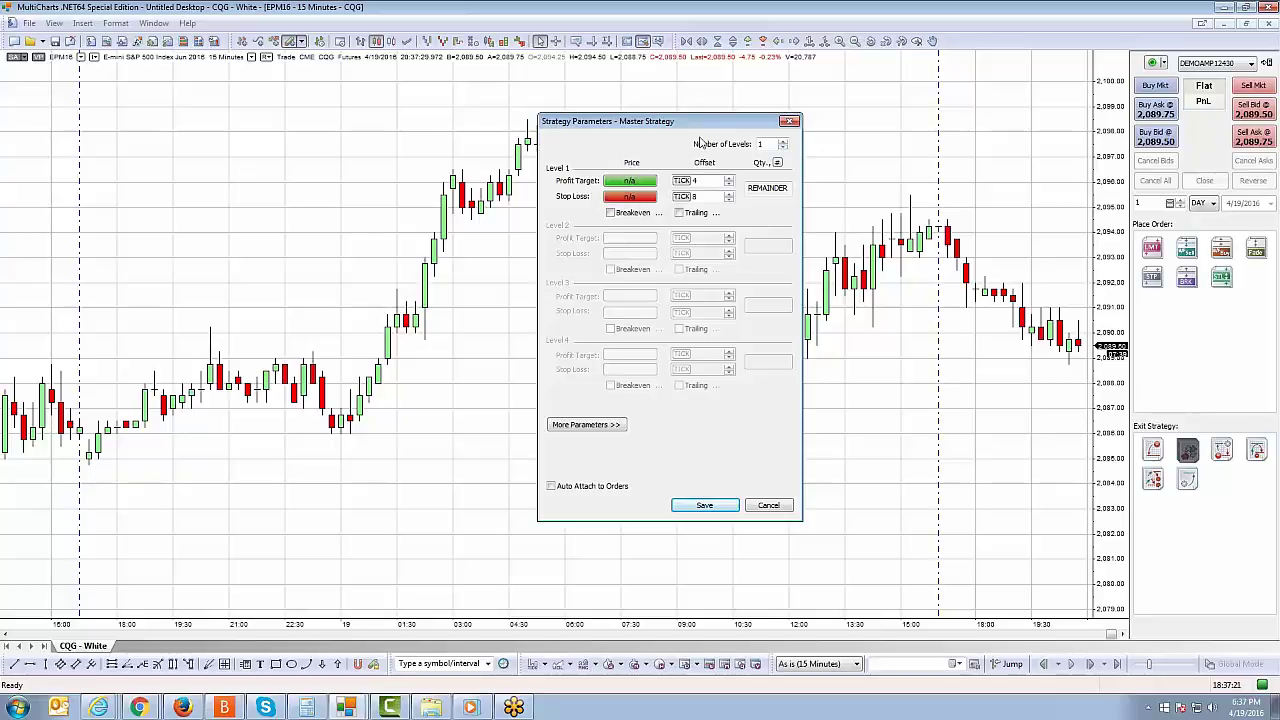
{"action": "left_click", "coordinate": [783, 143]}
{"action": "left_click", "coordinate": [783, 143]}
{"action": "left_click", "coordinate": [783, 143]}
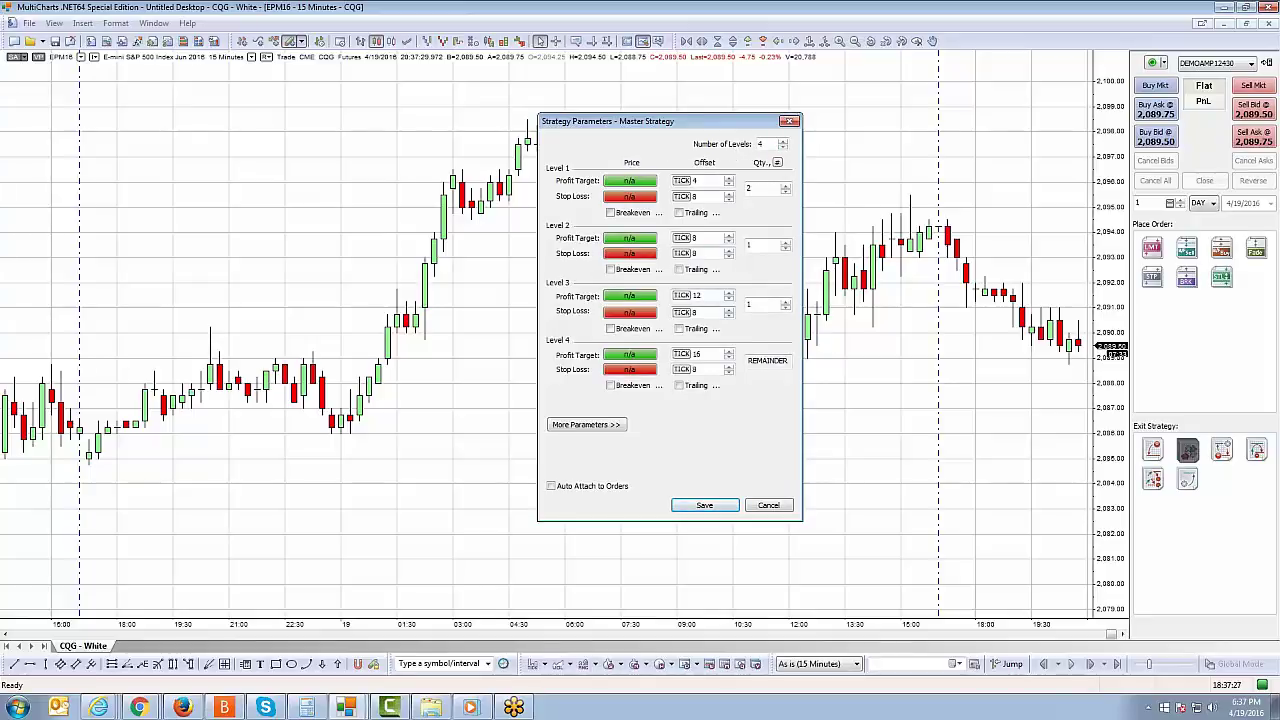
Try switching the Level 1 profit target and stop loss between offset and fixed price, including percent offsets
{"action": "left_click_drag", "start_coordinate": [673, 122], "coordinate": [511, 139]}
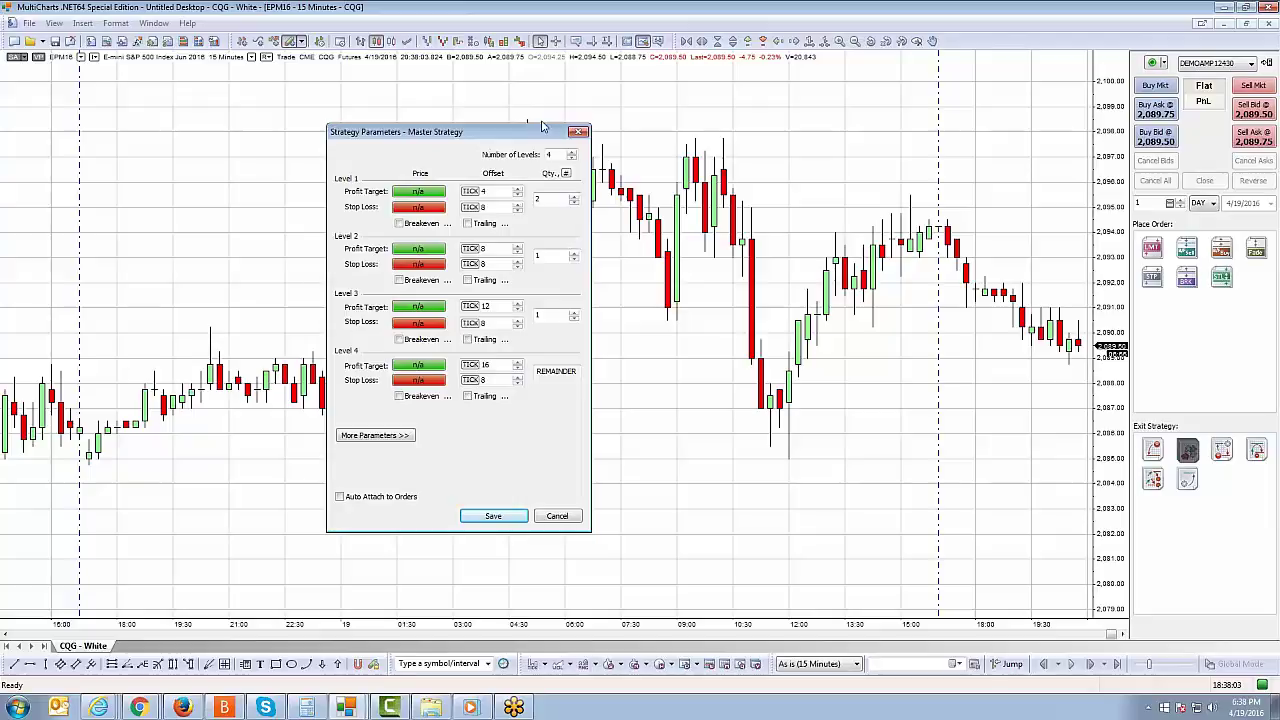
{"action": "left_click_drag", "start_coordinate": [543, 130], "coordinate": [513, 134]}
{"action": "left_click", "coordinate": [461, 194]}
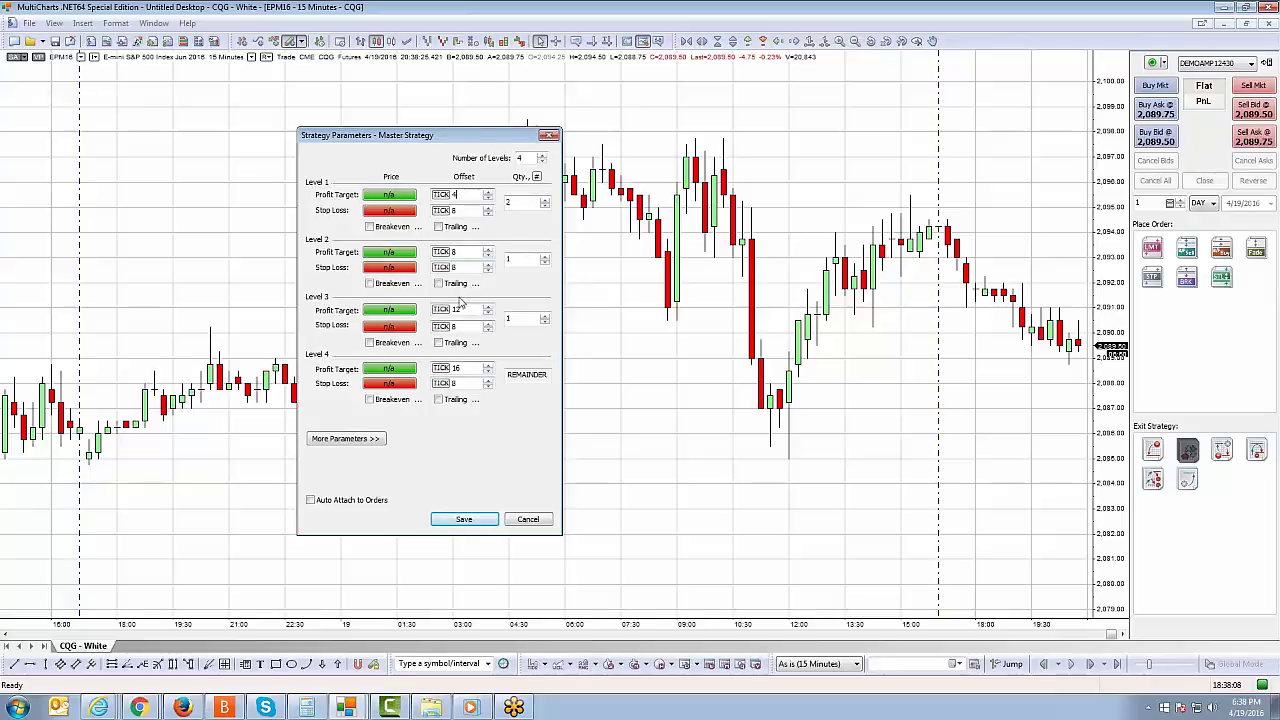
{"action": "left_click", "coordinate": [388, 196]}
{"action": "left_click", "coordinate": [389, 210]}
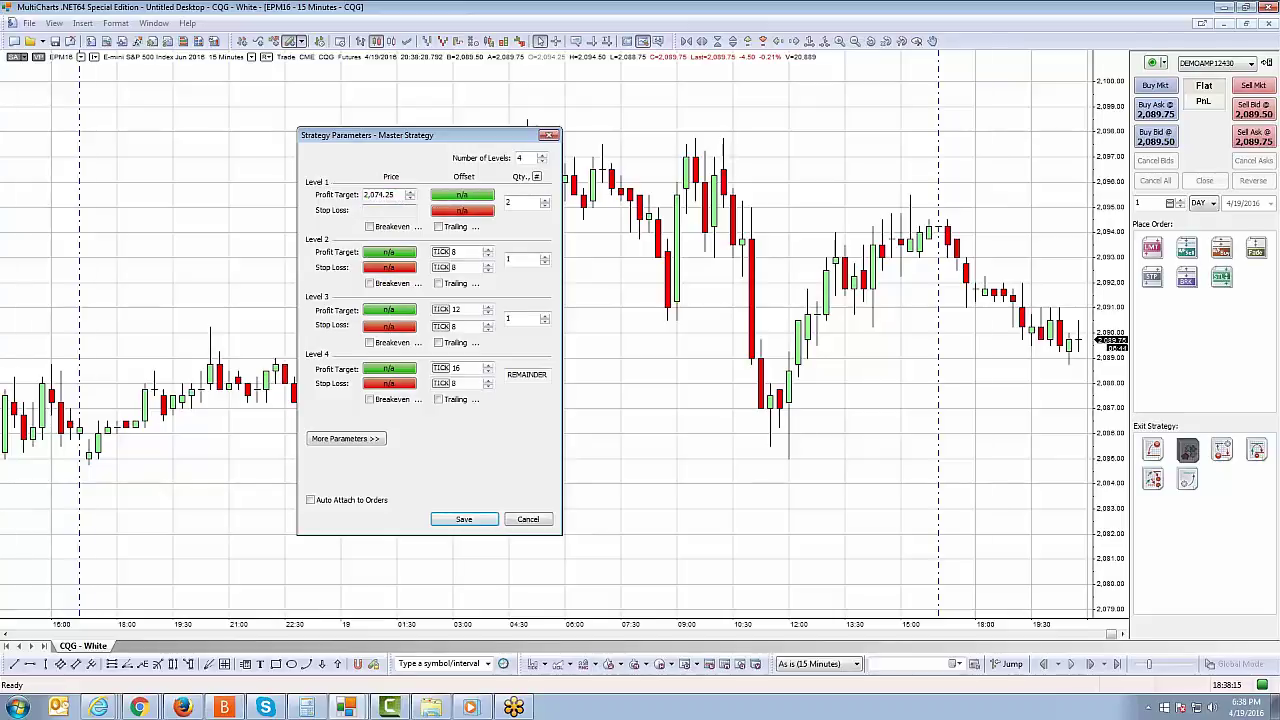
{"action": "left_click", "coordinate": [388, 196]}
{"action": "left_click", "coordinate": [462, 210]}
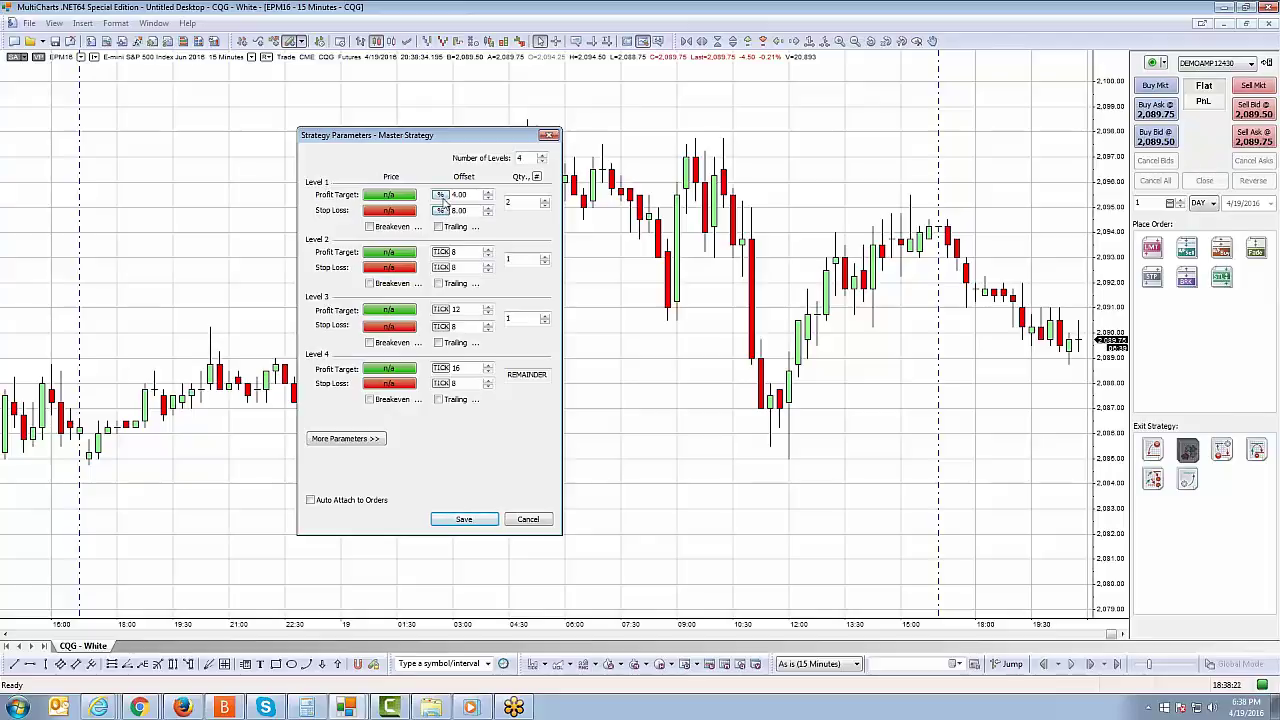
{"action": "left_click", "coordinate": [382, 195]}
{"action": "left_click", "coordinate": [375, 210]}
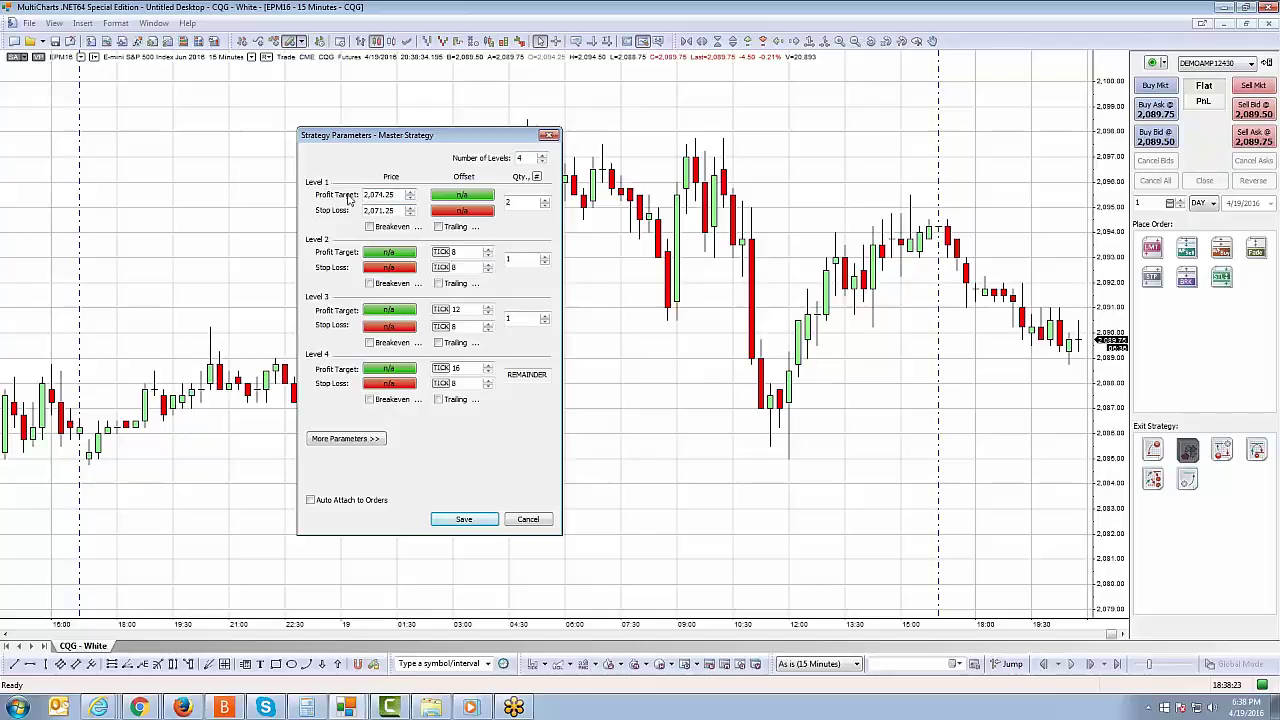
{"action": "left_click", "coordinate": [456, 195]}
{"action": "left_click", "coordinate": [456, 210]}
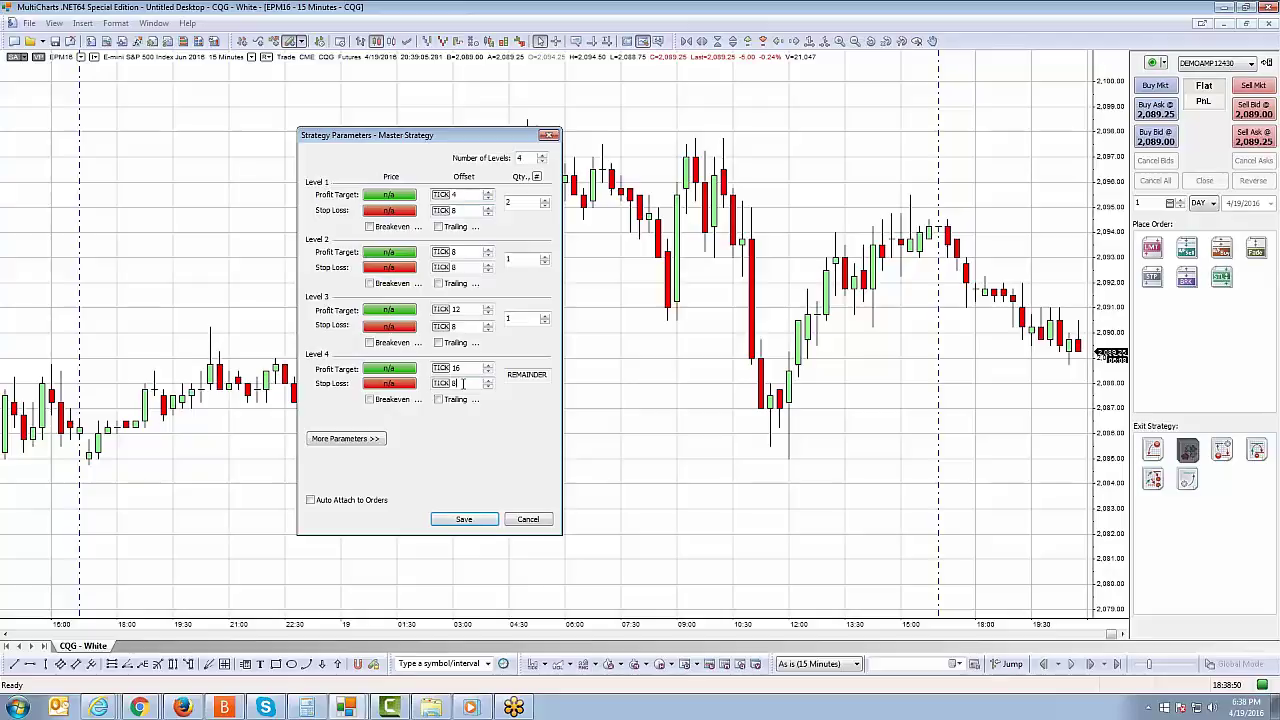
Examine the profit target and stop loss offsets and the exit quantities of the four levels
{"action": "left_click", "coordinate": [458, 210]}
{"action": "left_click", "coordinate": [472, 251]}
{"action": "left_click", "coordinate": [455, 368]}
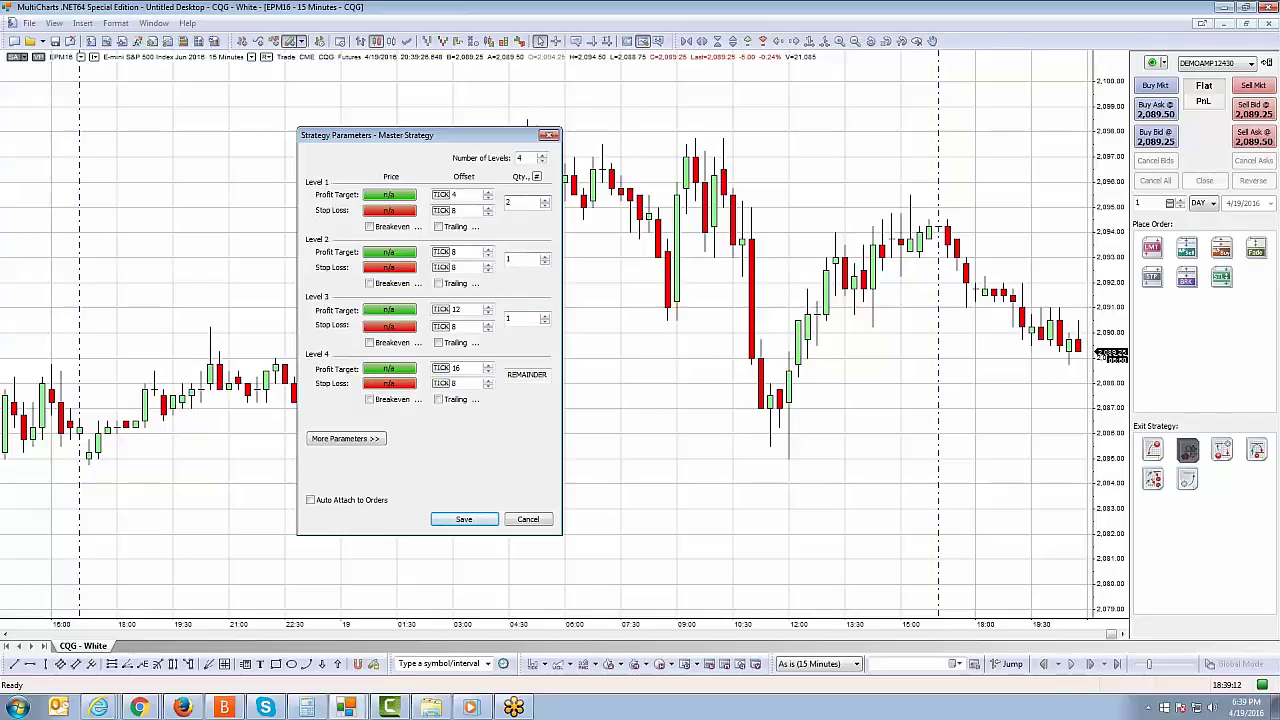
{"action": "left_click", "coordinate": [516, 205]}
{"action": "left_click_drag", "start_coordinate": [474, 137], "coordinate": [439, 133]}
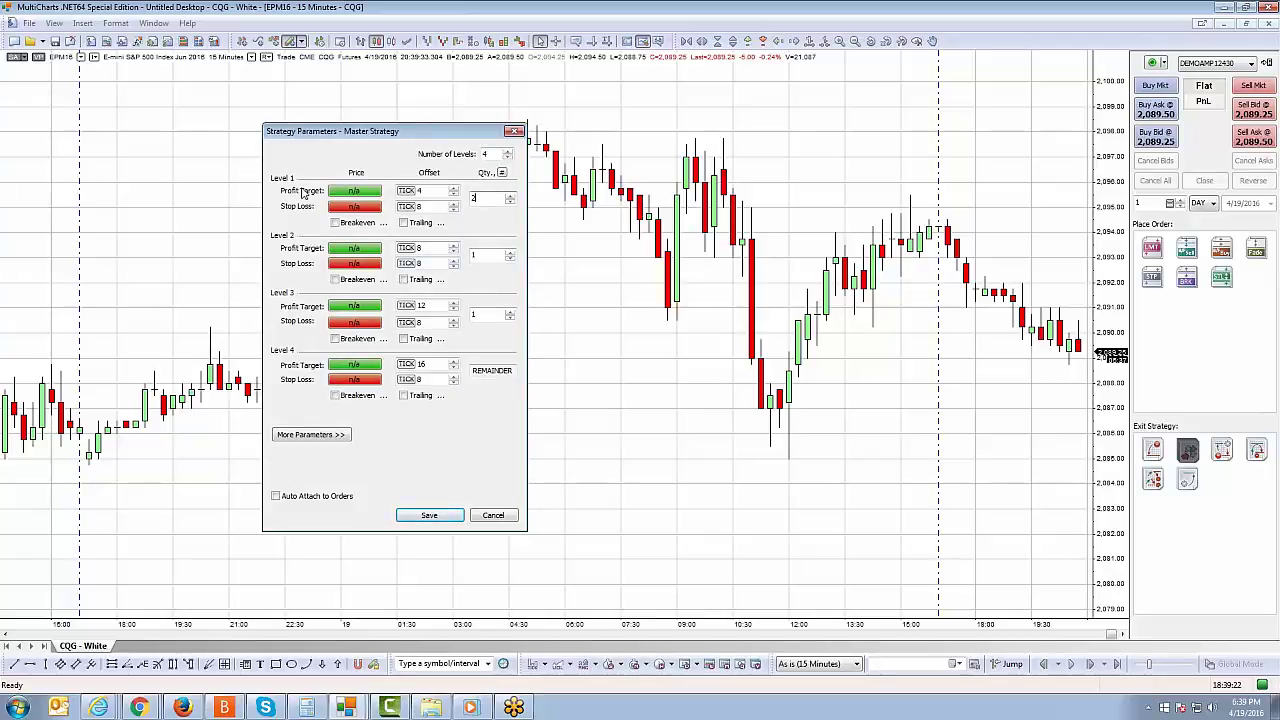
{"action": "key", "text": "Tab"}
{"action": "key", "text": "Tab"}
{"action": "left_click", "coordinate": [487, 197]}
{"action": "left_click", "coordinate": [476, 314]}
{"action": "left_click", "coordinate": [474, 197]}
{"action": "left_click", "coordinate": [475, 314]}
Try enabling Breakeven and Trailing for Level 1 and examine the parameters of both options without saving them
{"action": "left_click", "coordinate": [335, 224]}
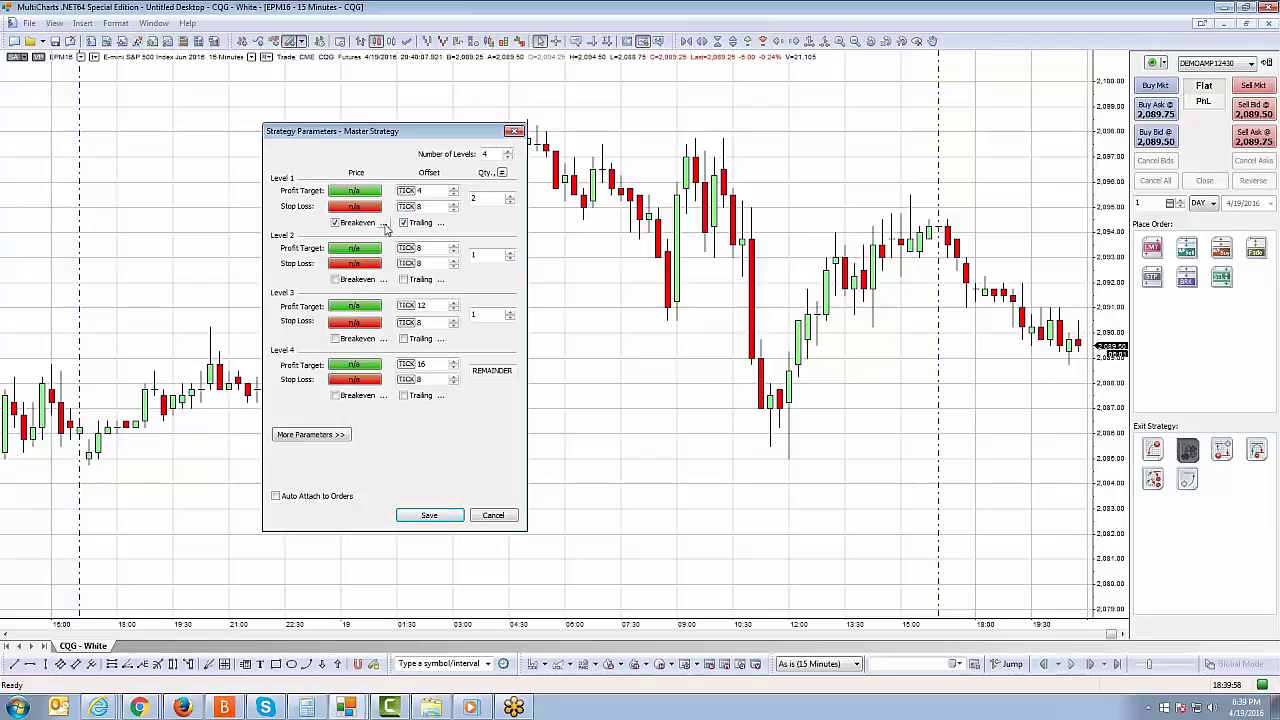
{"action": "left_click", "coordinate": [383, 224]}
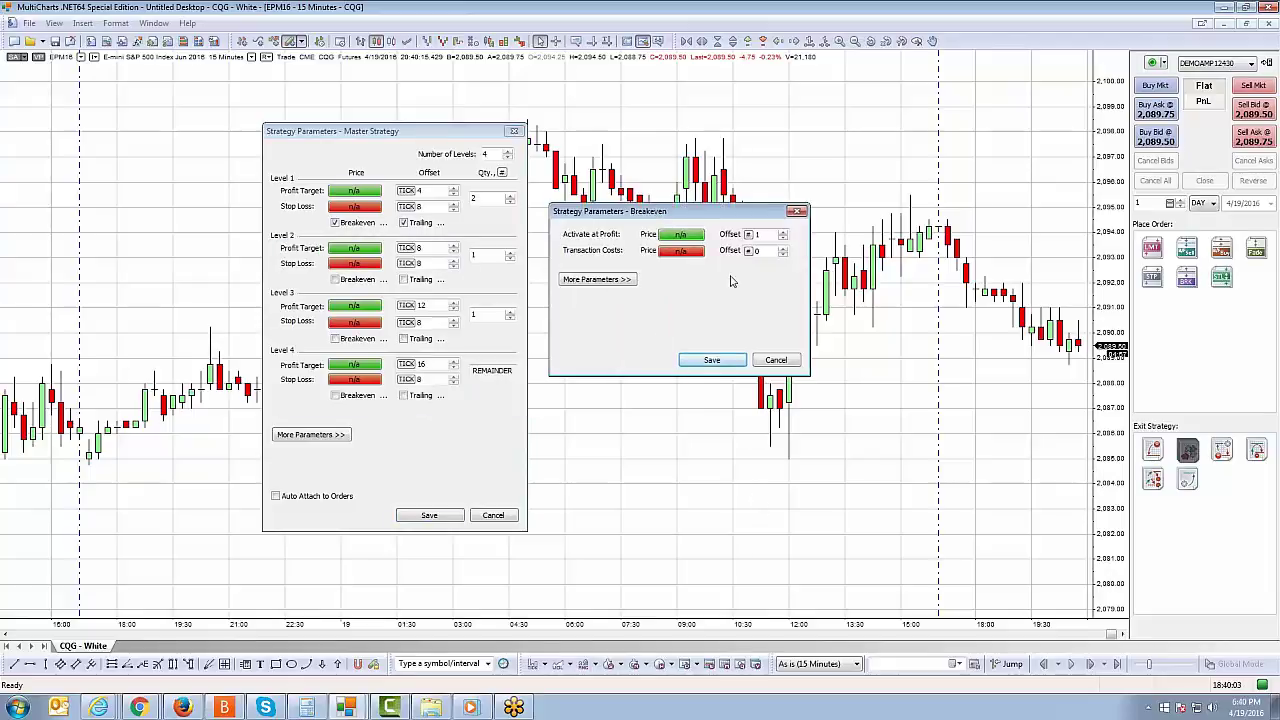
{"action": "left_click", "coordinate": [780, 360]}
{"action": "left_click", "coordinate": [440, 223]}
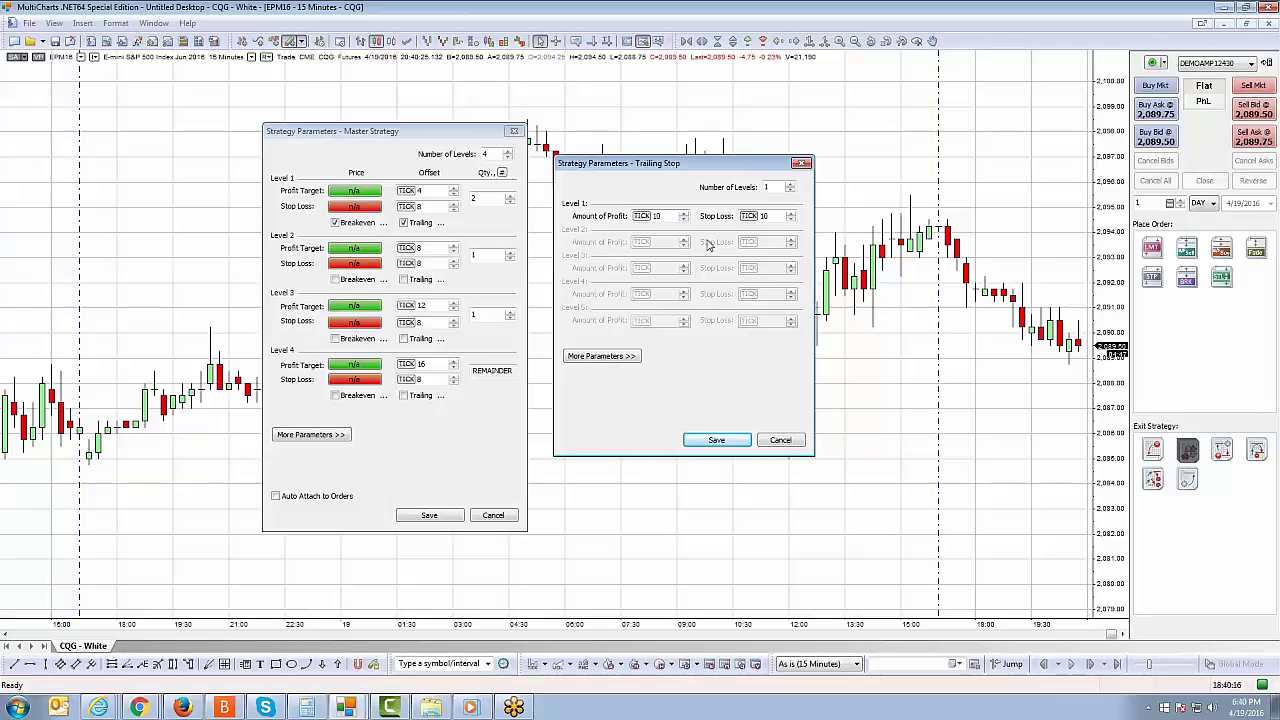
{"action": "left_click", "coordinate": [779, 437]}
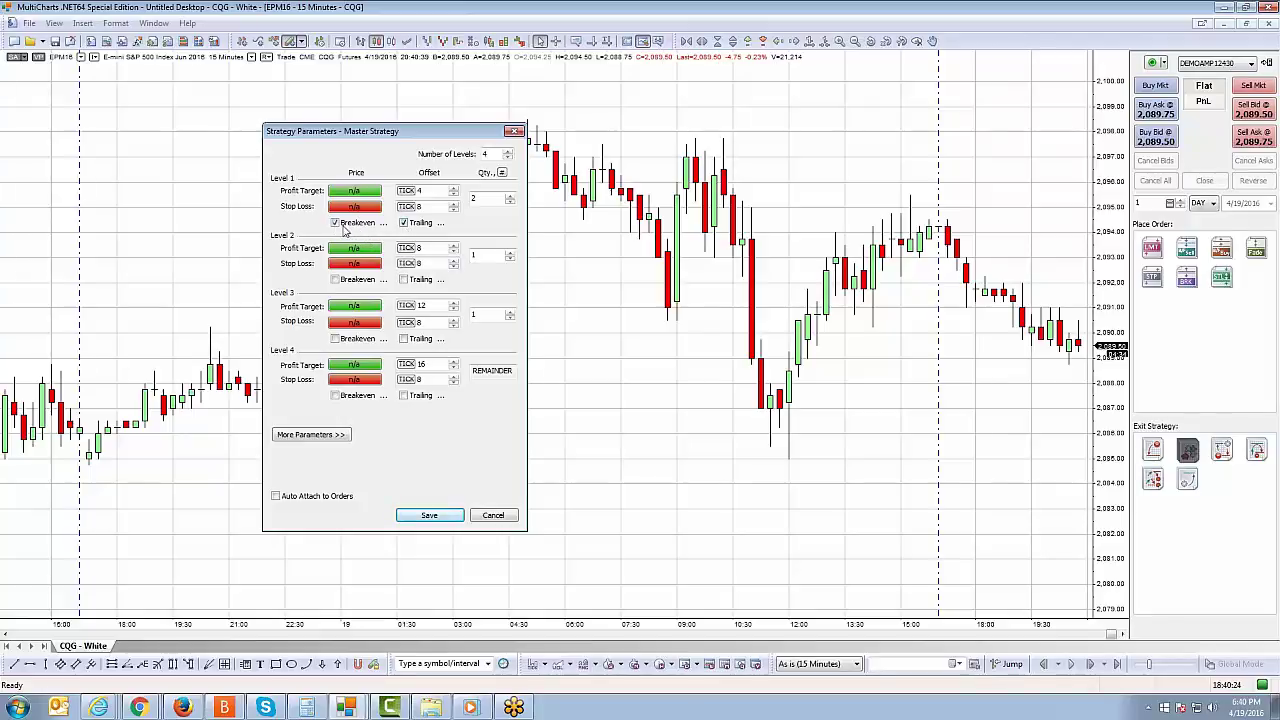
{"action": "left_click", "coordinate": [383, 222]}
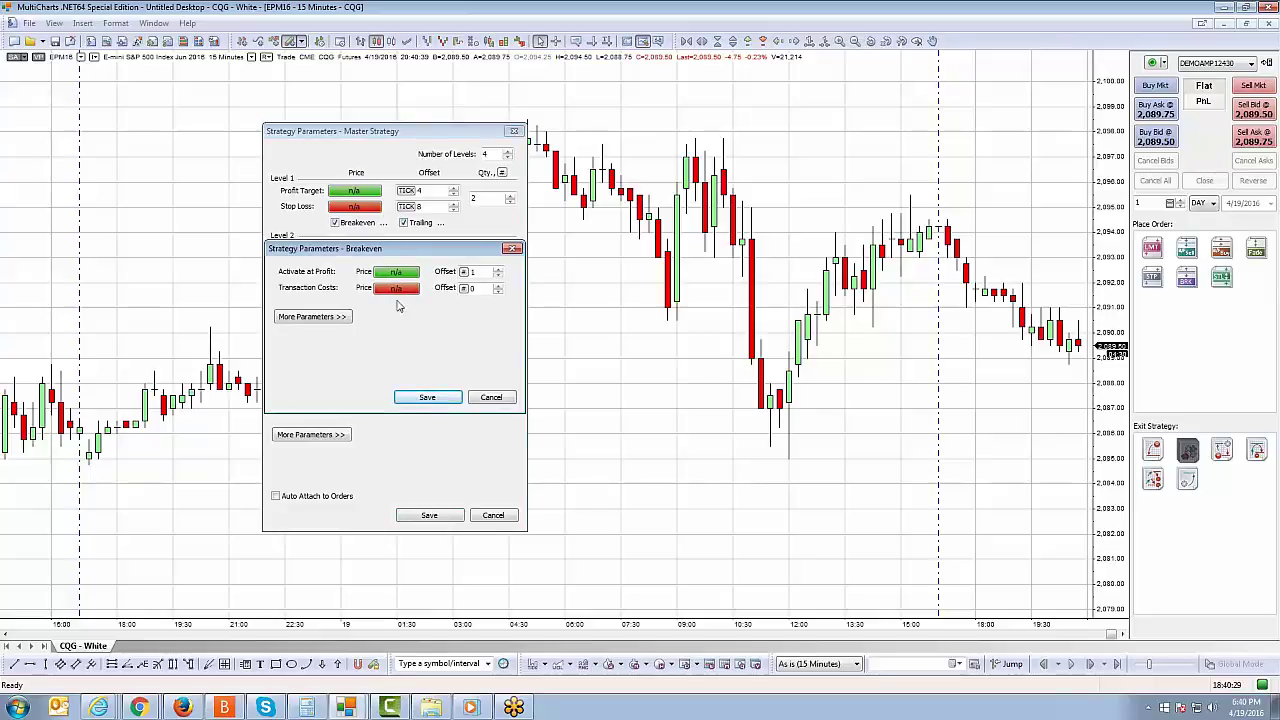
{"action": "left_click_drag", "start_coordinate": [472, 254], "coordinate": [709, 227]}
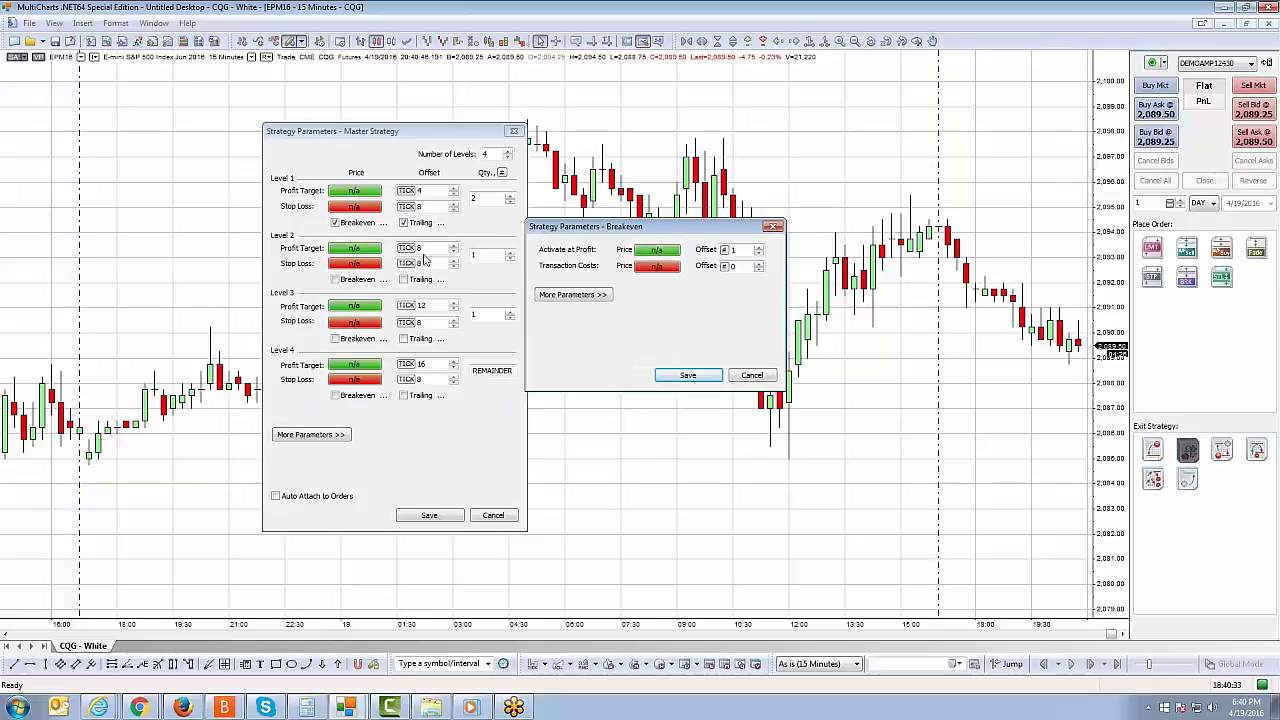
{"action": "left_click", "coordinate": [748, 376]}
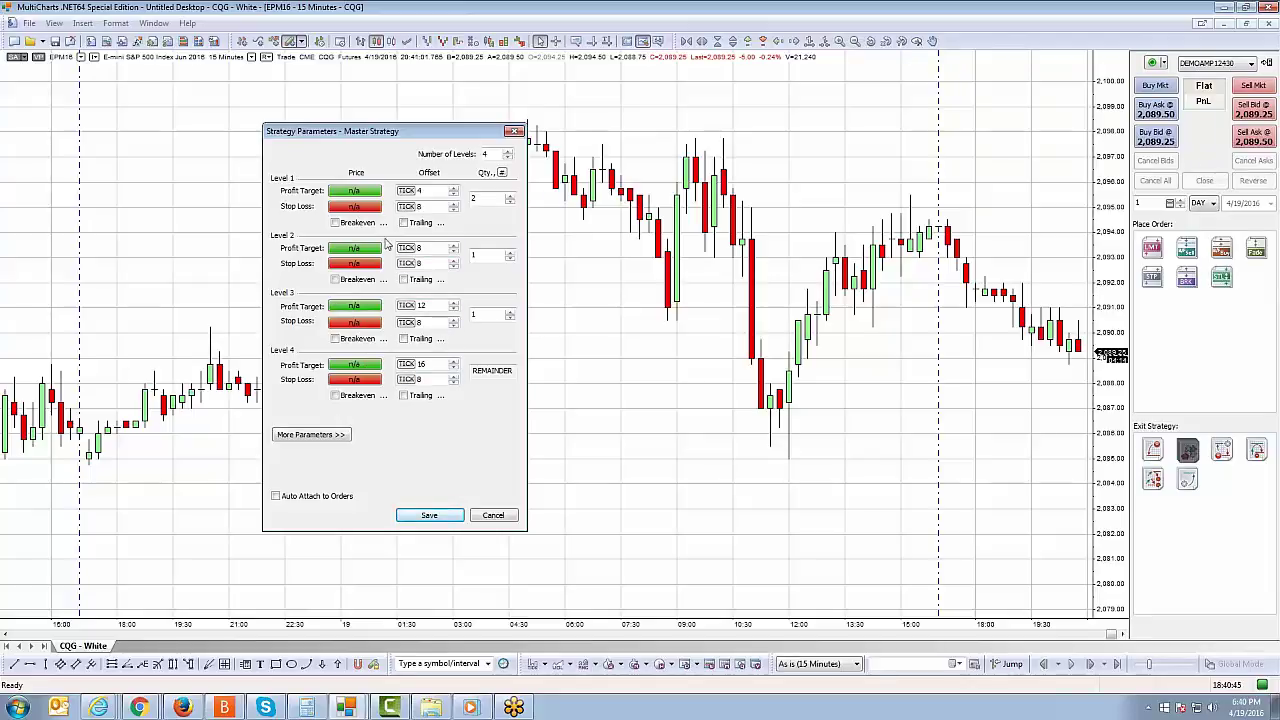
Examine the additional strategy parameters, including the Time In Force choices and the Stop Market and Stop Limit options for the stop loss
{"action": "left_click", "coordinate": [312, 437]}
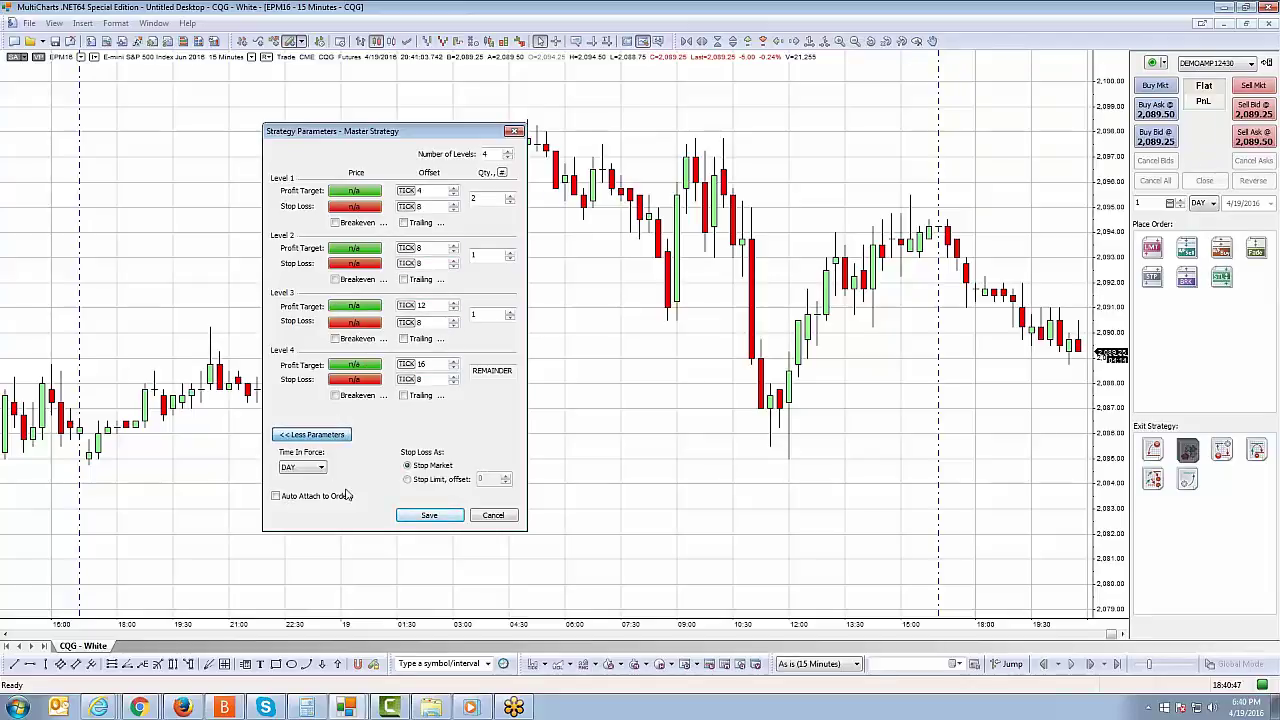
{"action": "left_click", "coordinate": [321, 468]}
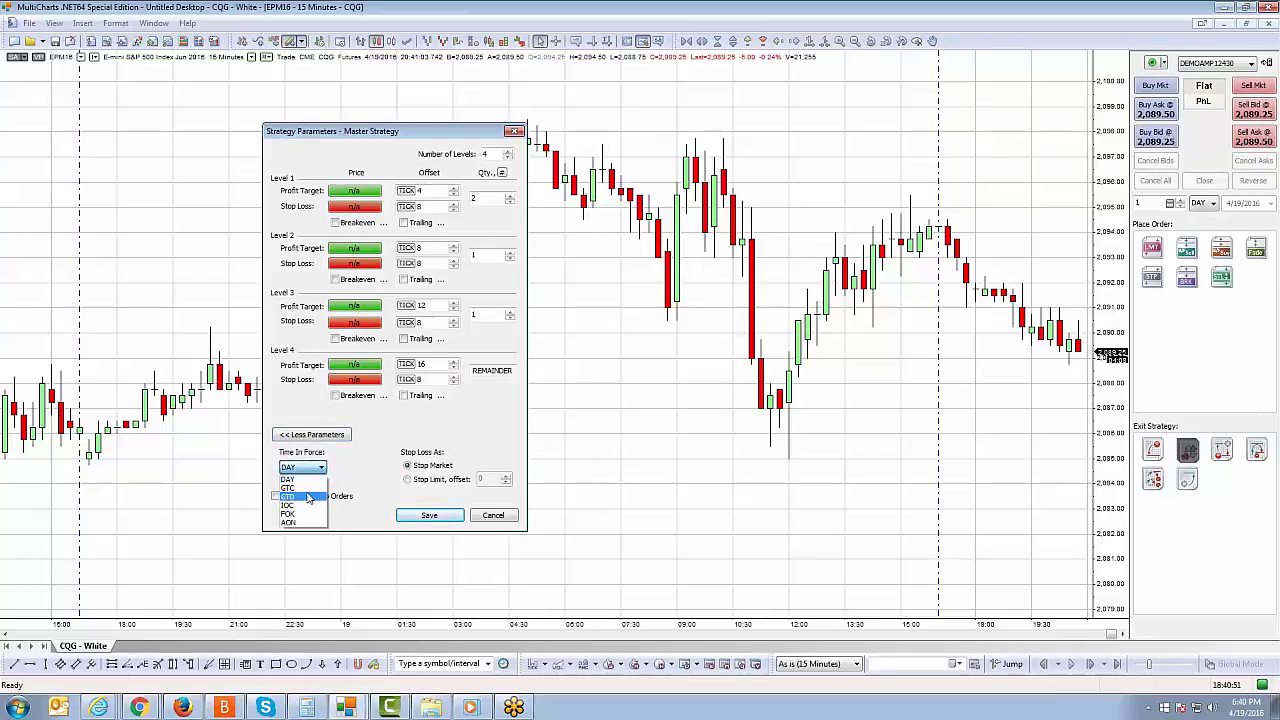
{"action": "left_click", "coordinate": [400, 445]}
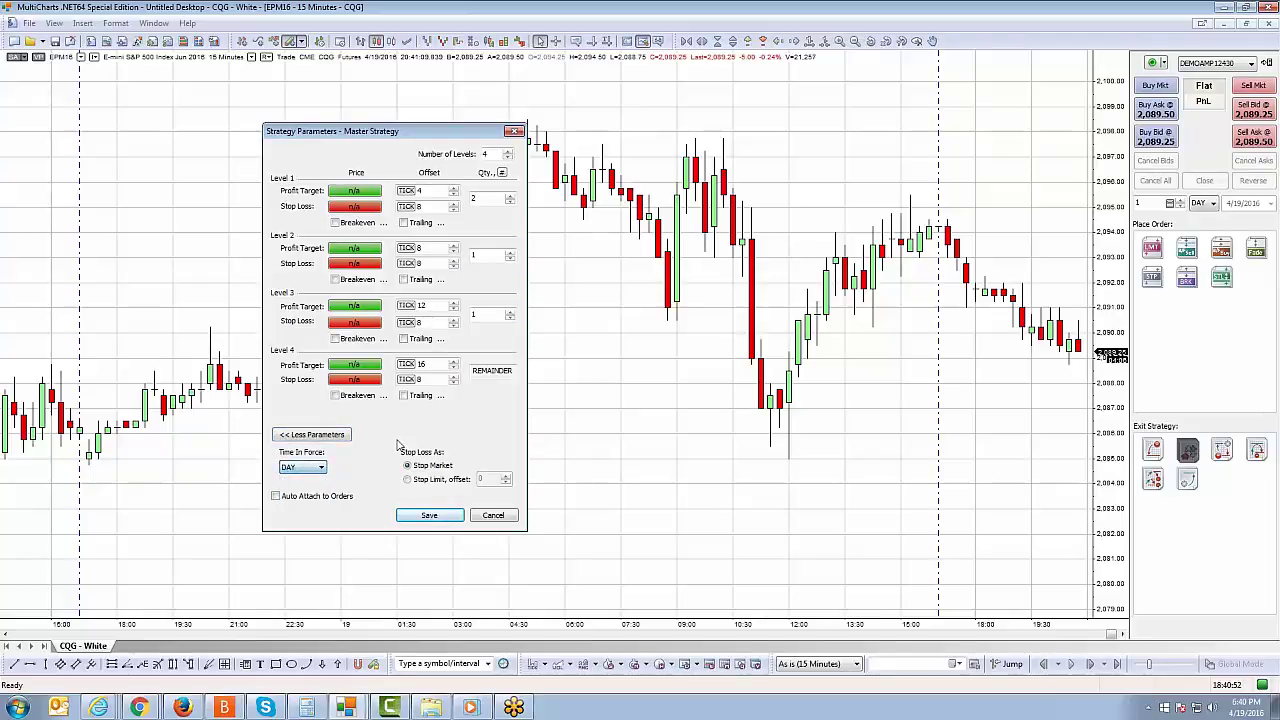
{"action": "left_click", "coordinate": [420, 470]}
{"action": "left_click", "coordinate": [428, 482]}
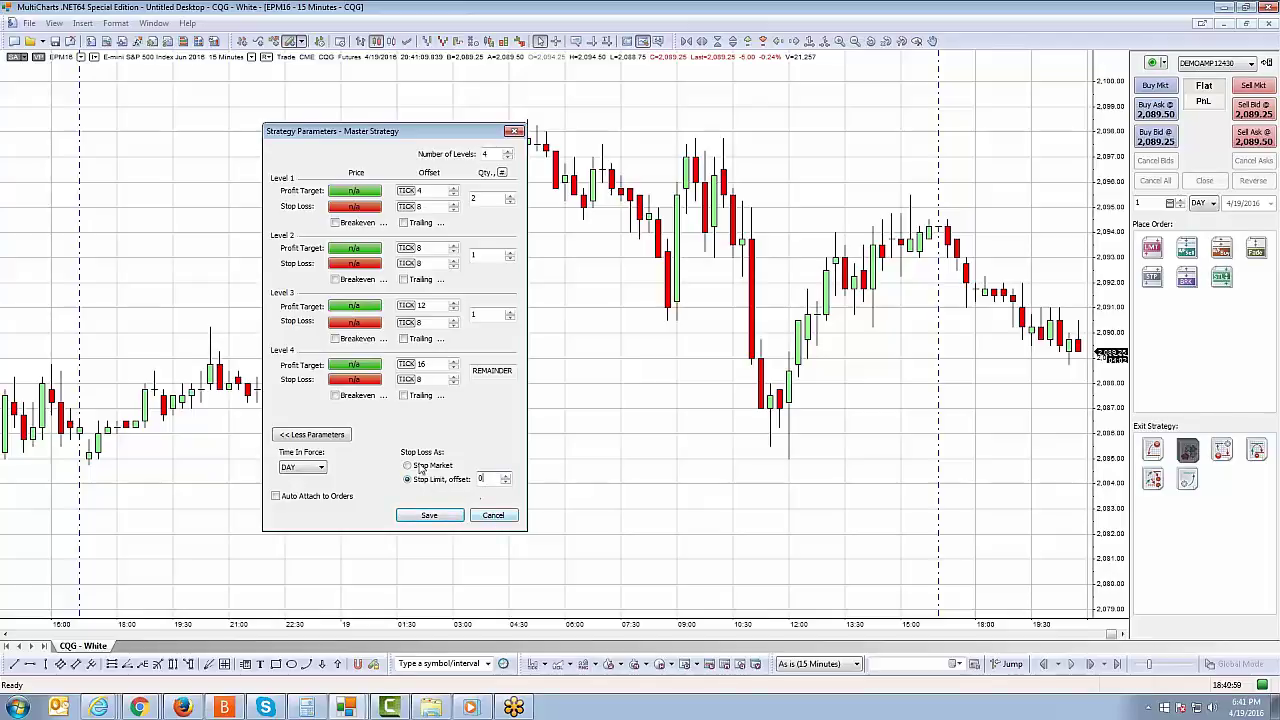
{"action": "left_click", "coordinate": [334, 438]}
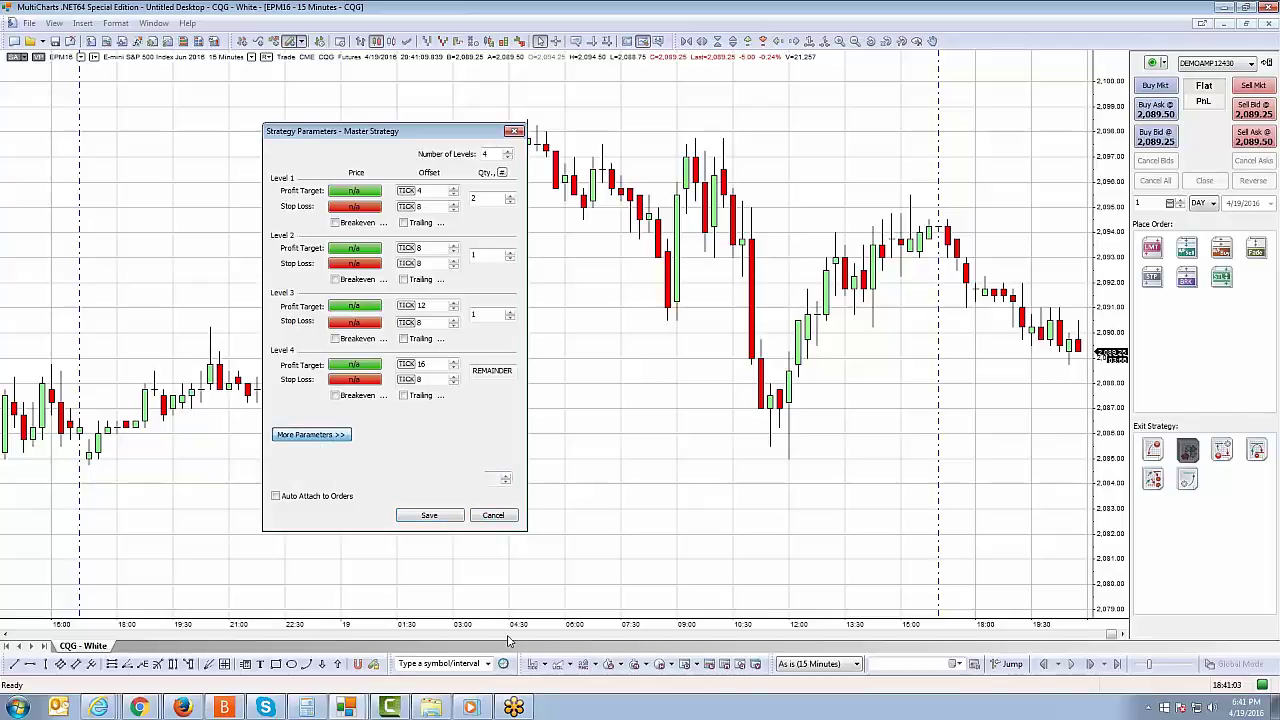
Enable Auto Attach to Orders for the Master Strategy and save its parameters
{"action": "left_click_drag", "start_coordinate": [413, 134], "coordinate": [358, 82]}
{"action": "left_click", "coordinate": [222, 445]}
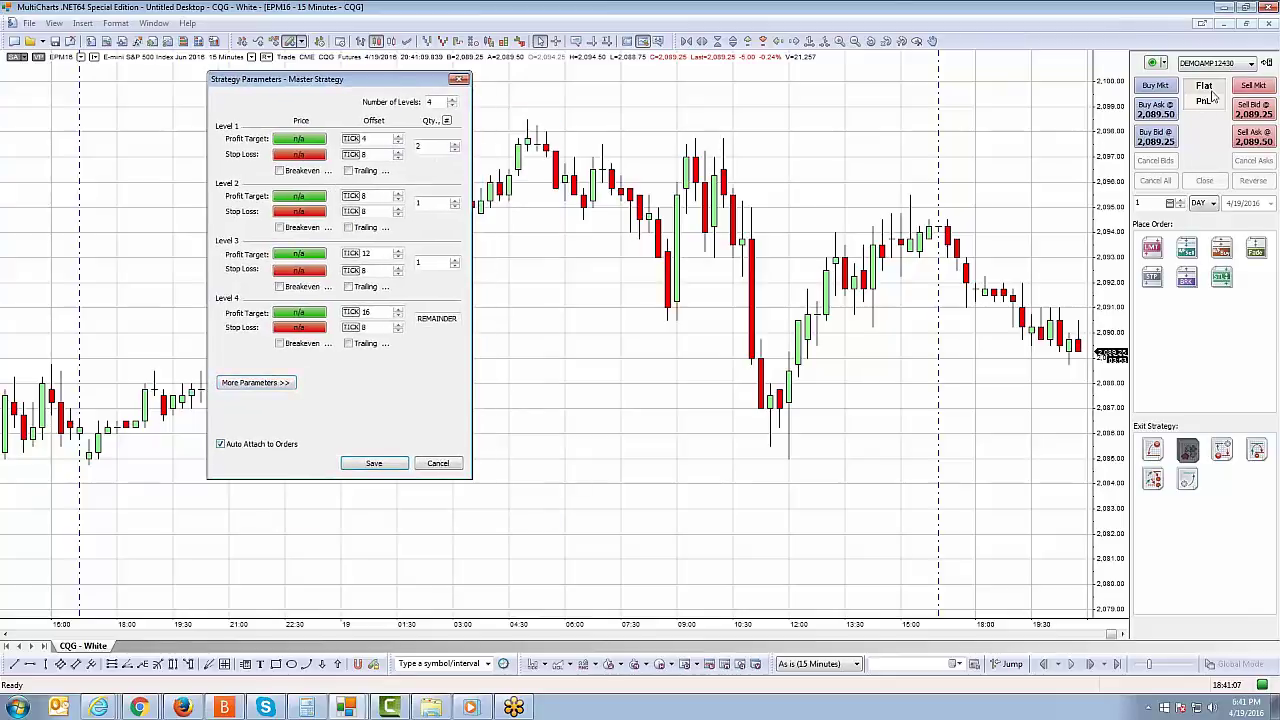
{"action": "left_click_drag", "start_coordinate": [352, 86], "coordinate": [381, 111]}
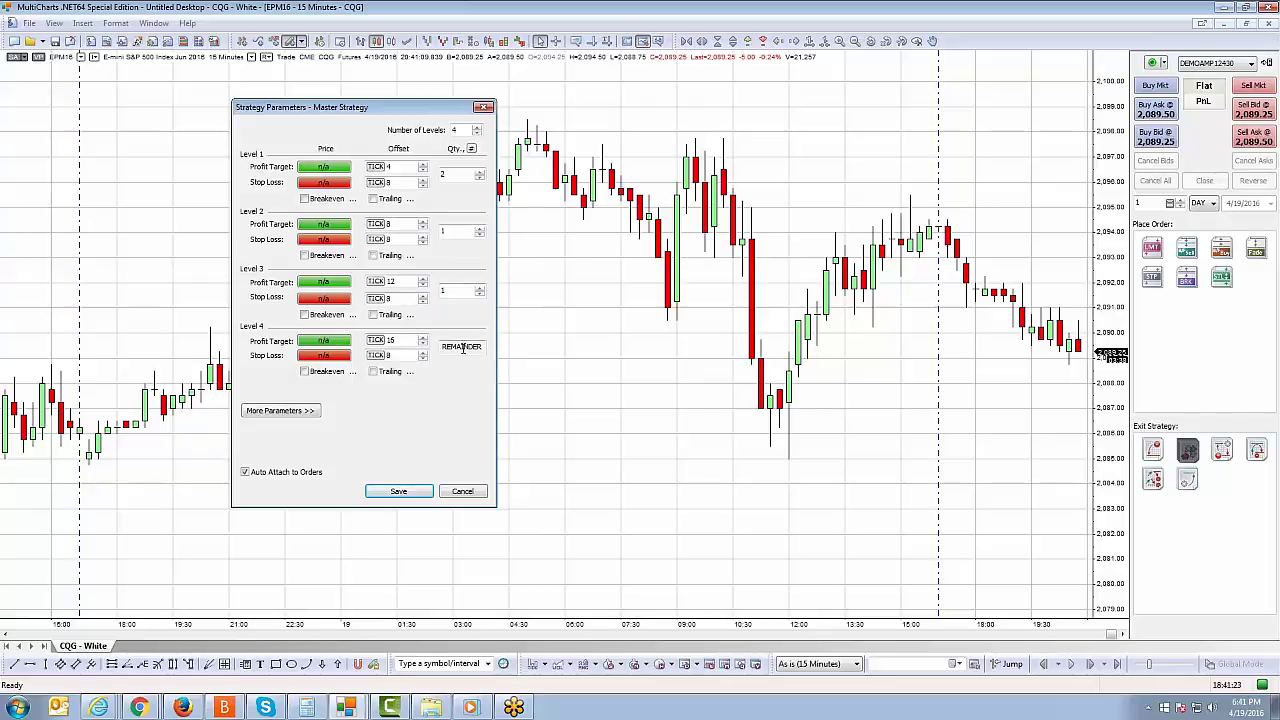
{"action": "left_click", "coordinate": [392, 491]}
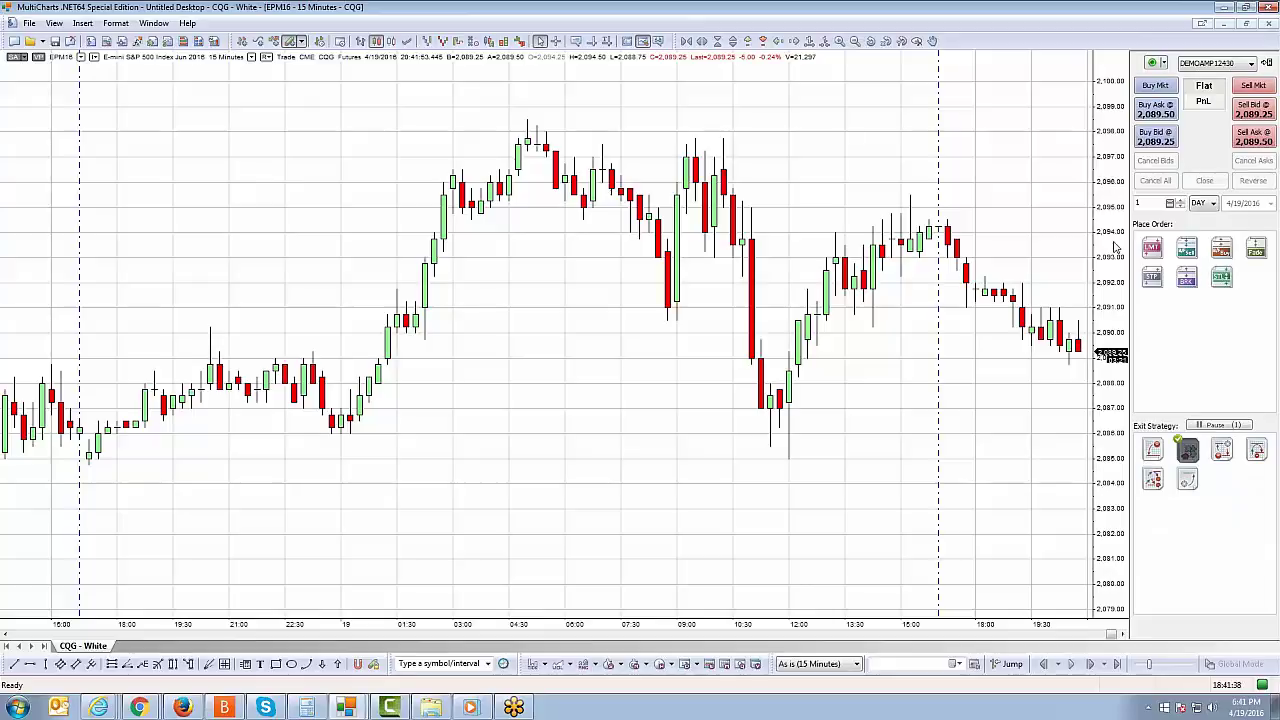
Check the chart's order choices and the Master Strategy's level quantities, and set the order quantity to 5
{"action": "right_click", "coordinate": [1020, 188]}
{"action": "mouse_move", "coordinate": [1062, 192]}
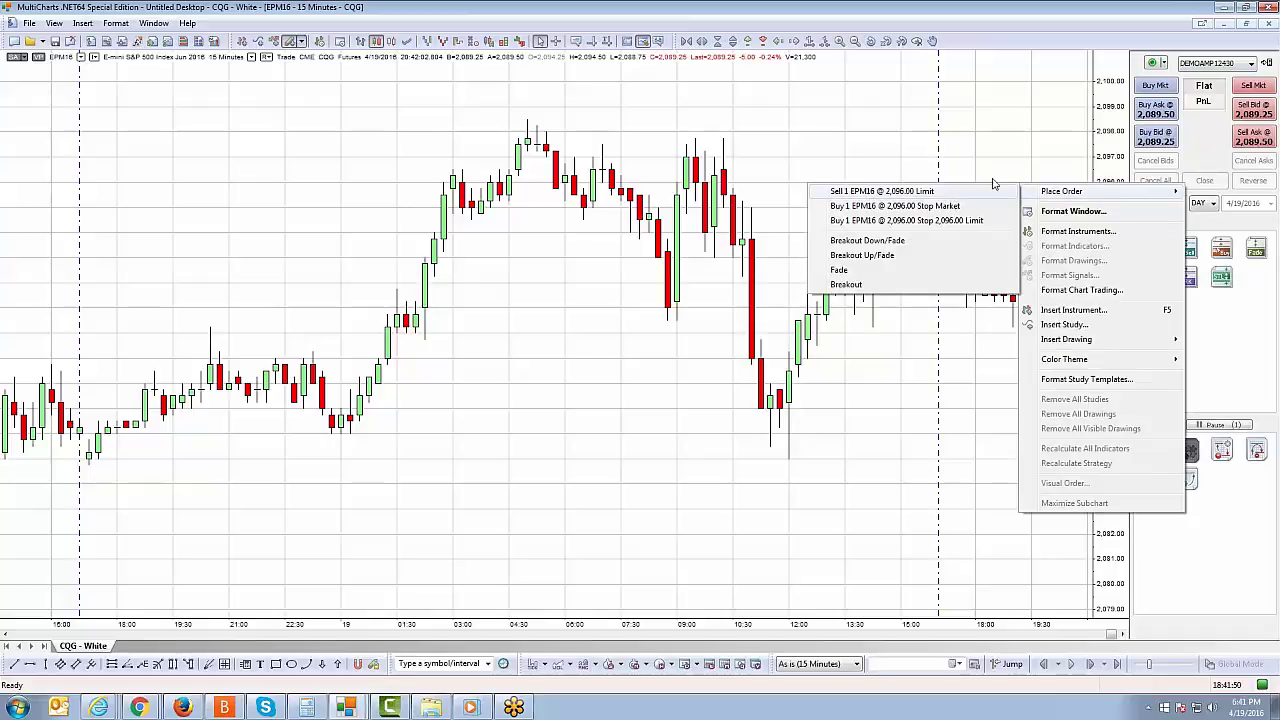
{"action": "left_click", "coordinate": [1070, 40]}
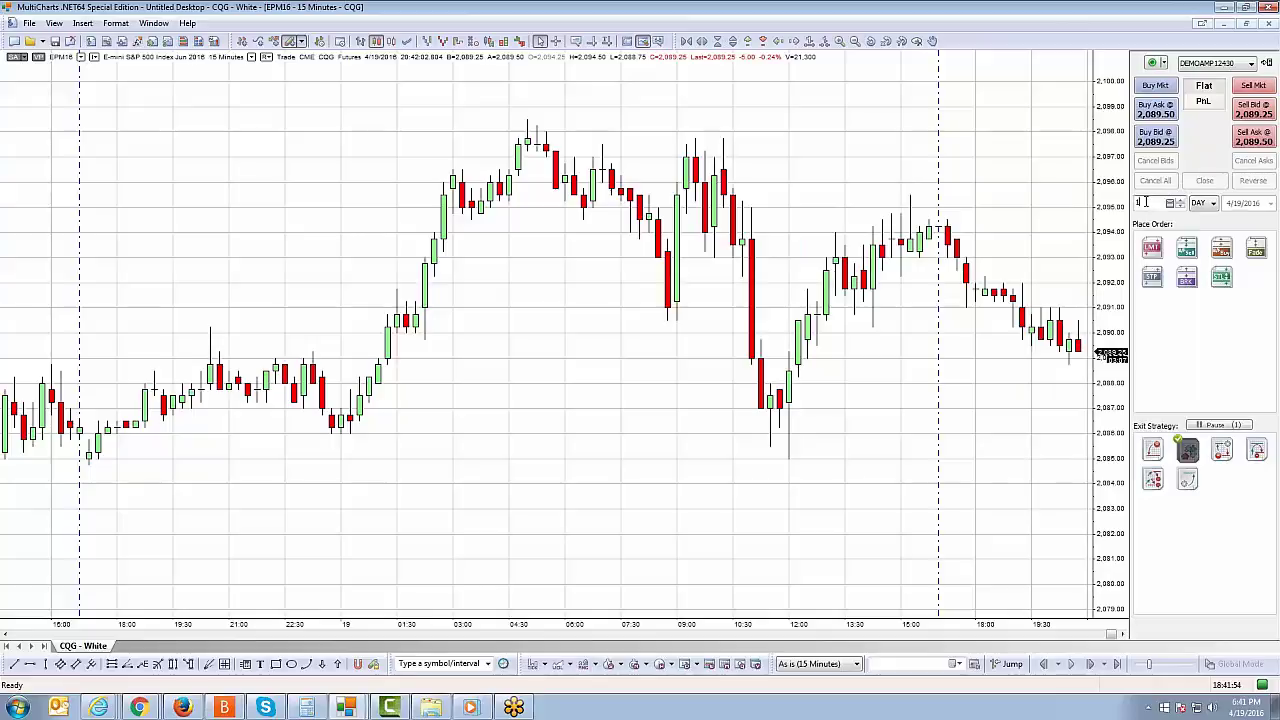
{"action": "left_click", "coordinate": [1186, 450]}
{"action": "left_click", "coordinate": [1180, 478]}
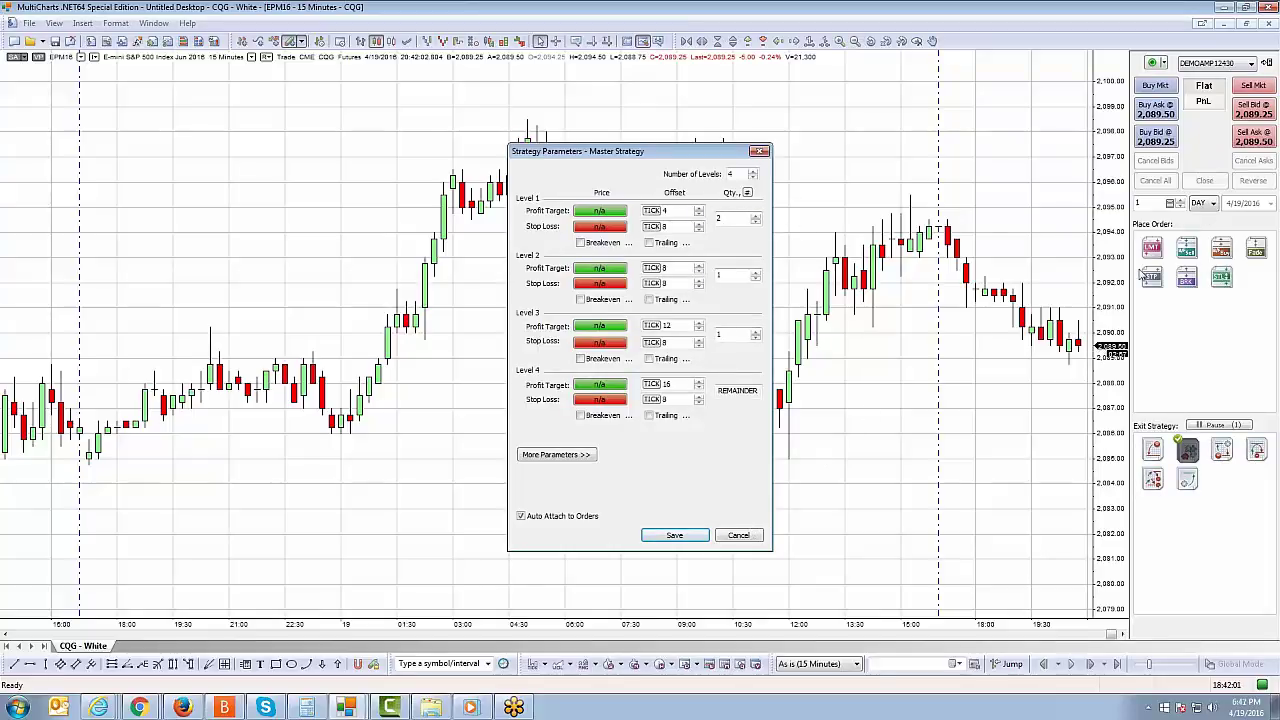
{"action": "left_click", "coordinate": [737, 537]}
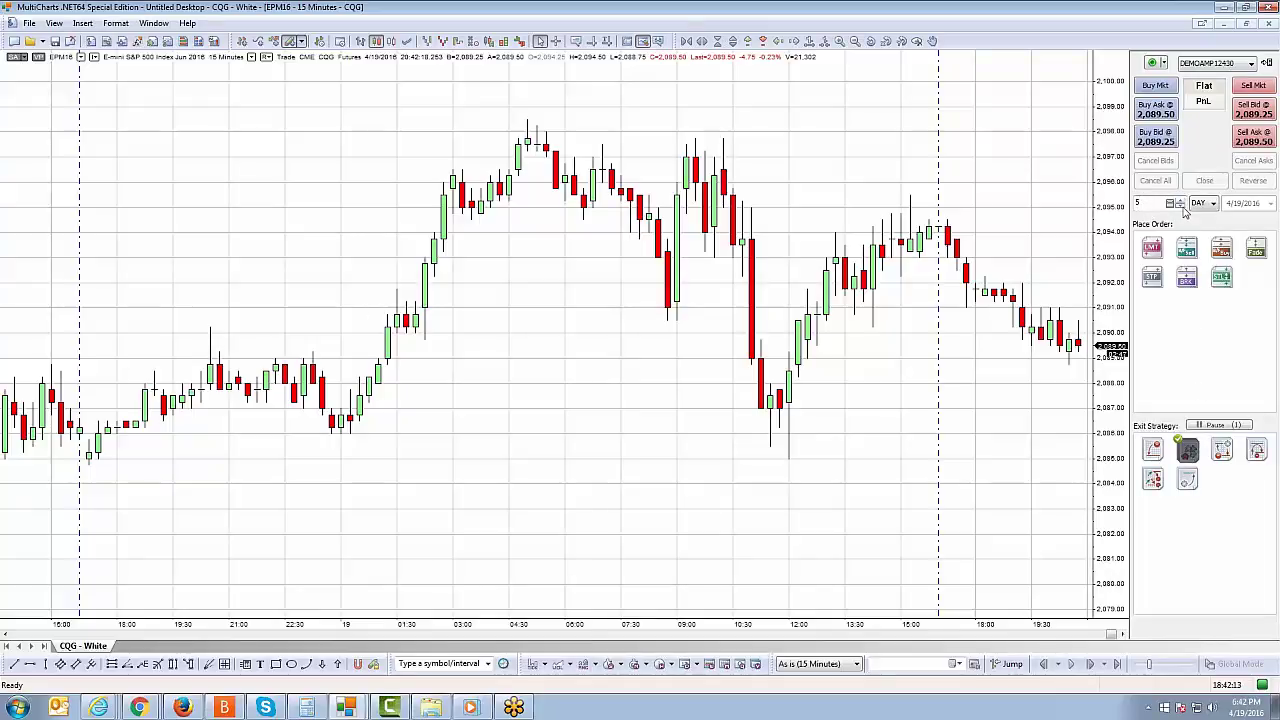
Review the Master Strategy's exit quantities per level against the order quantity, leaving the parameters unsaved
{"action": "right_click", "coordinate": [1190, 455]}
{"action": "left_click", "coordinate": [1147, 487]}
{"action": "left_click", "coordinate": [745, 535]}
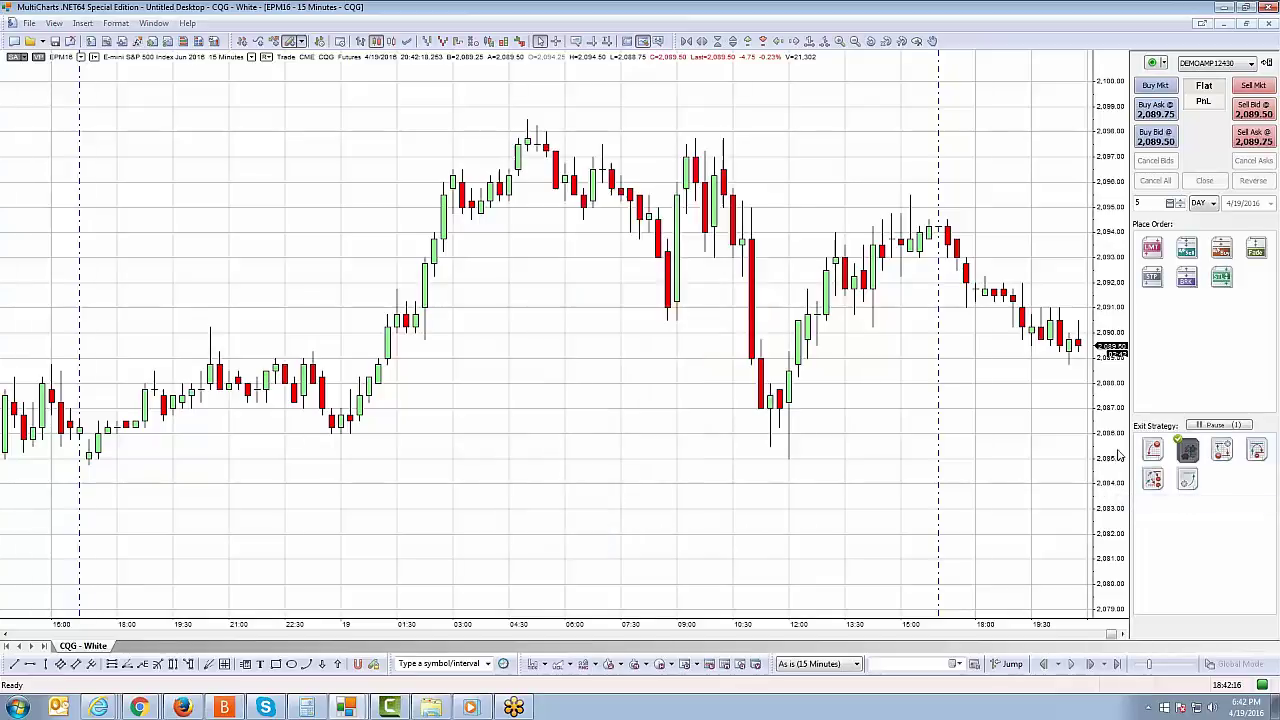
{"action": "right_click", "coordinate": [1186, 452]}
{"action": "left_click", "coordinate": [1147, 487]}
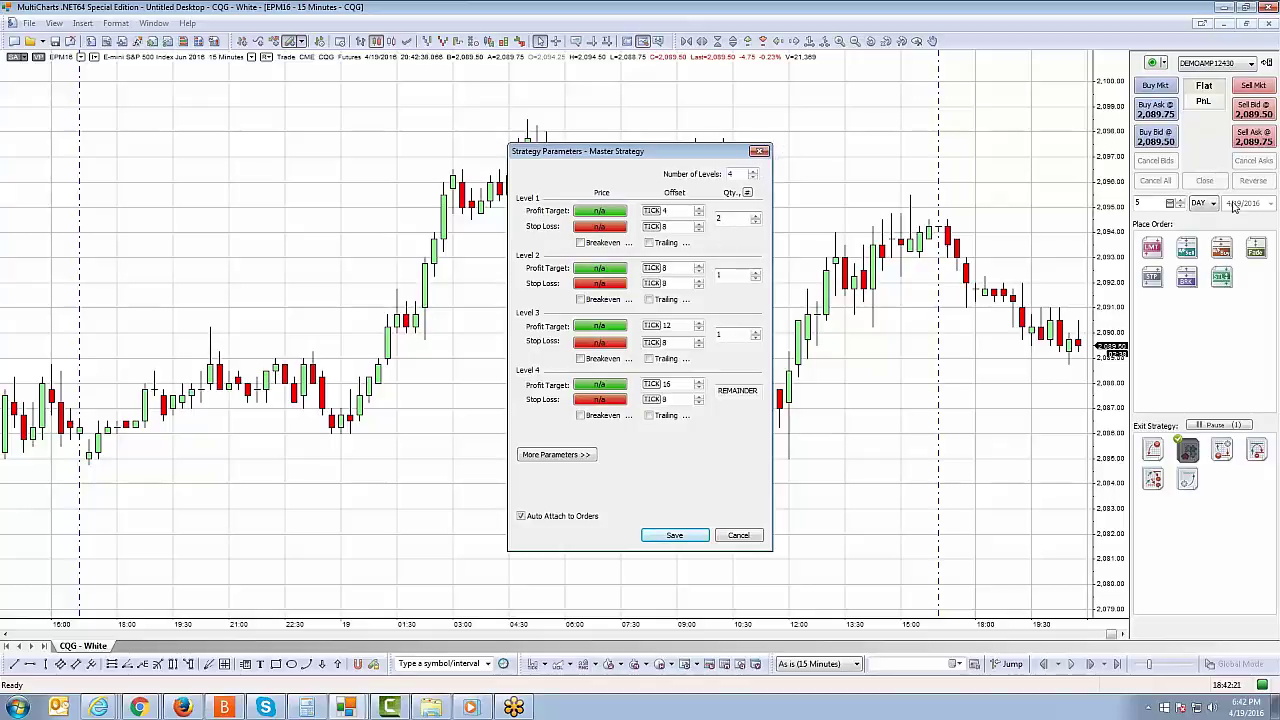
{"action": "left_click", "coordinate": [752, 535]}
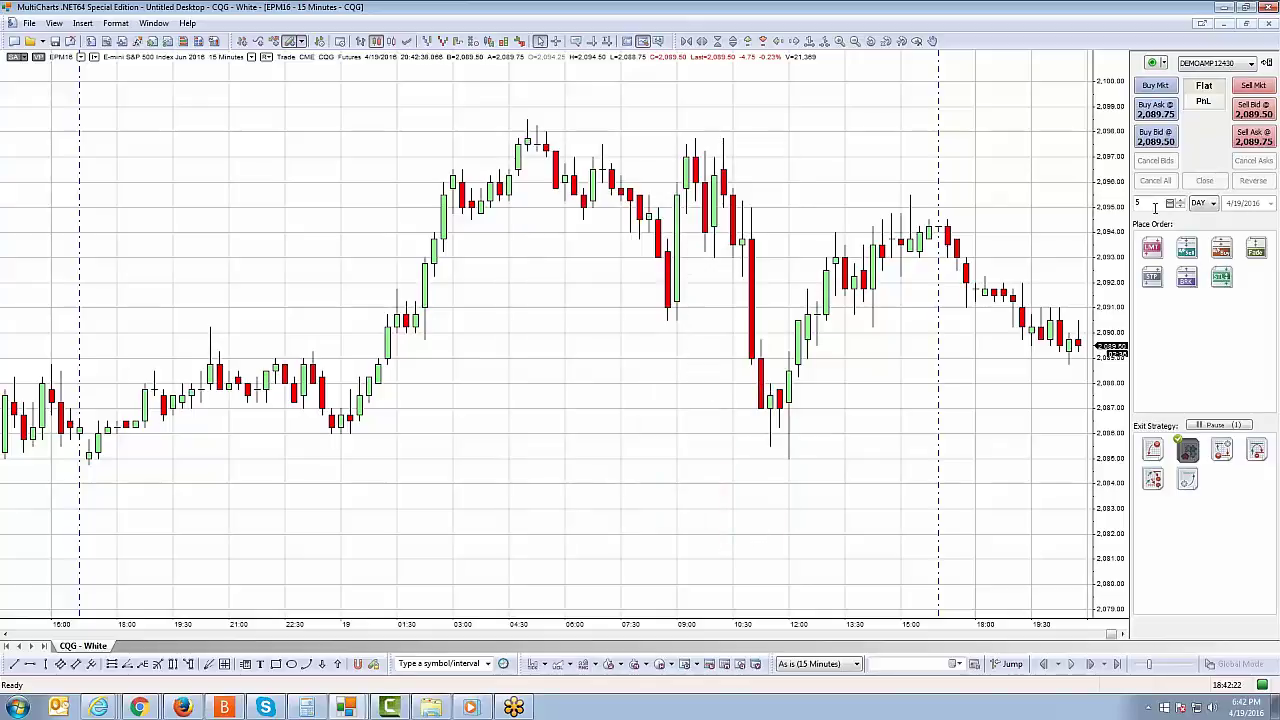
Place a limit order on the chart to sell 5 EPM16 at 2,096.00
{"action": "right_click", "coordinate": [1007, 188]}
{"action": "mouse_move", "coordinate": [1062, 195]}
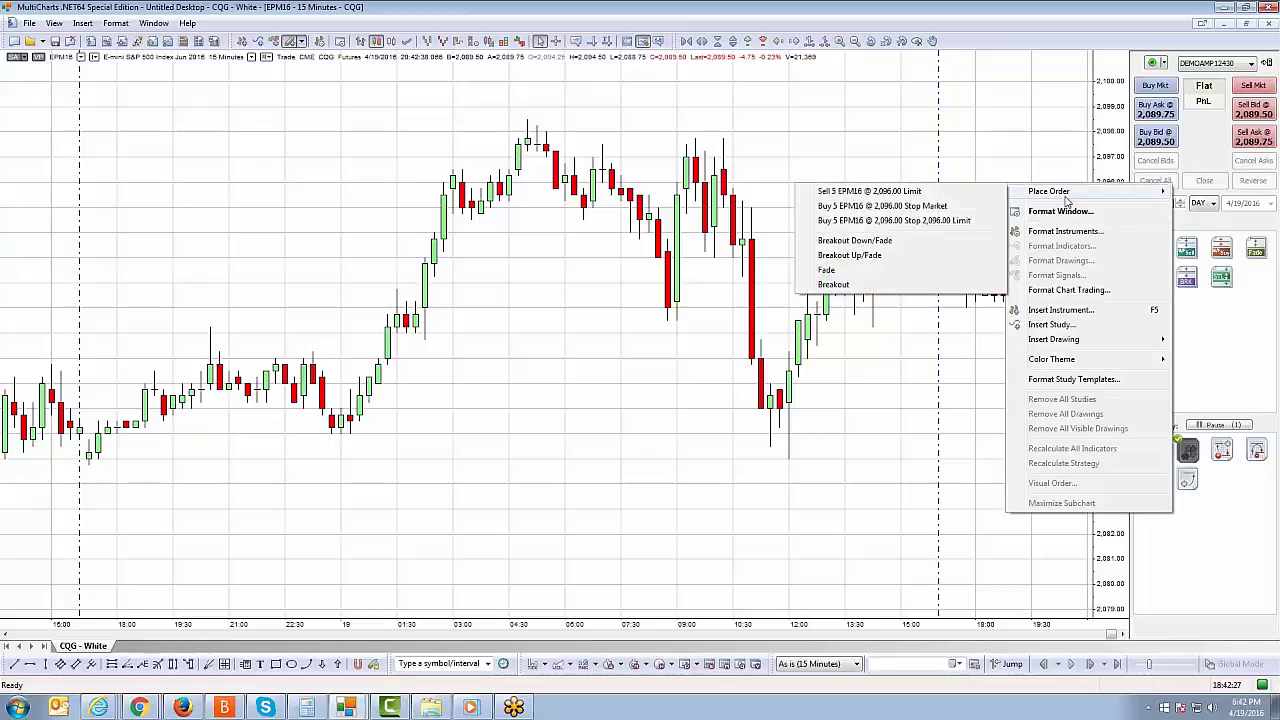
{"action": "left_click", "coordinate": [918, 193]}
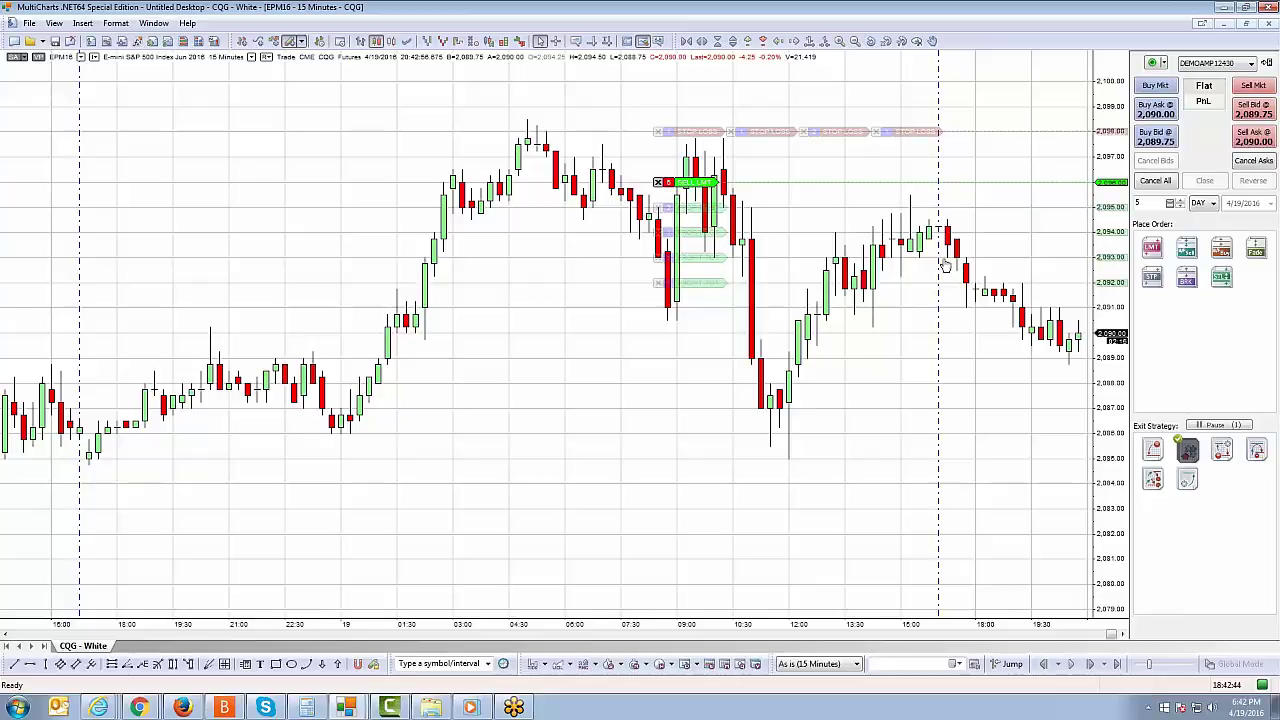
Compare the Master Strategy's level offsets and quantities with the exit orders attached to the sell limit order on the chart
{"action": "left_click", "coordinate": [1188, 452]}
{"action": "left_click", "coordinate": [1180, 492]}
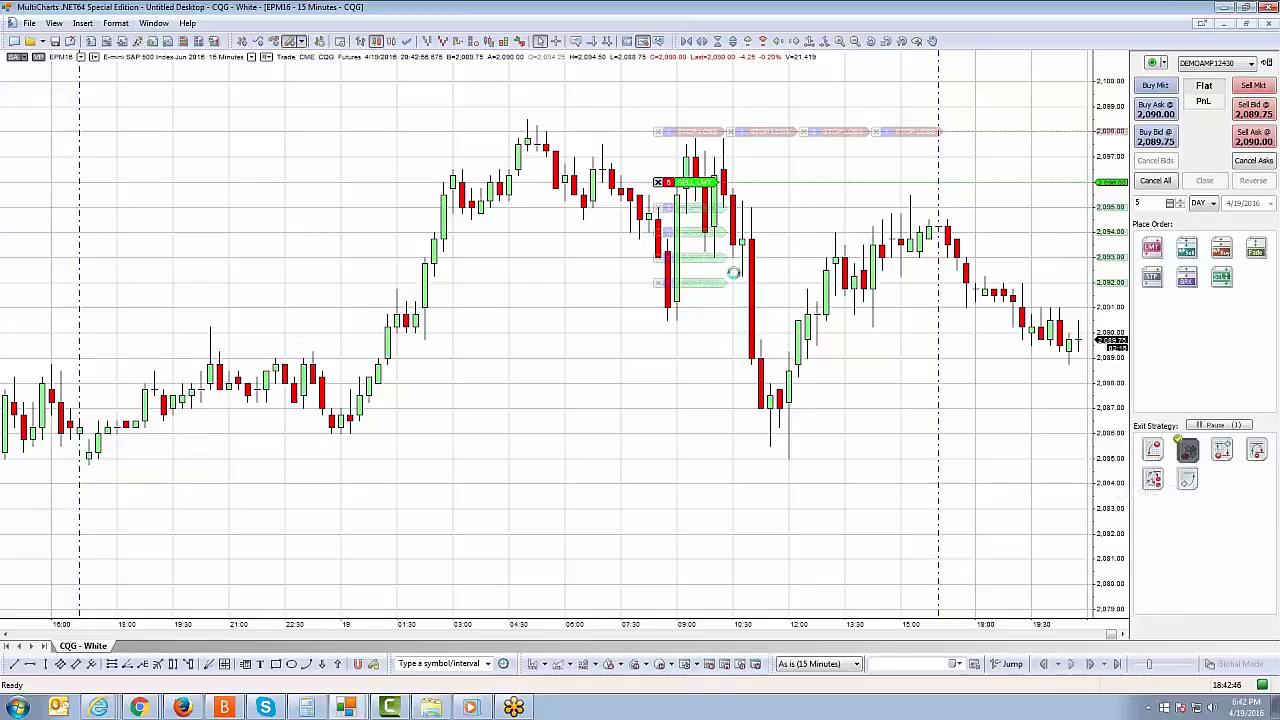
{"action": "left_click_drag", "start_coordinate": [664, 152], "coordinate": [370, 102]}
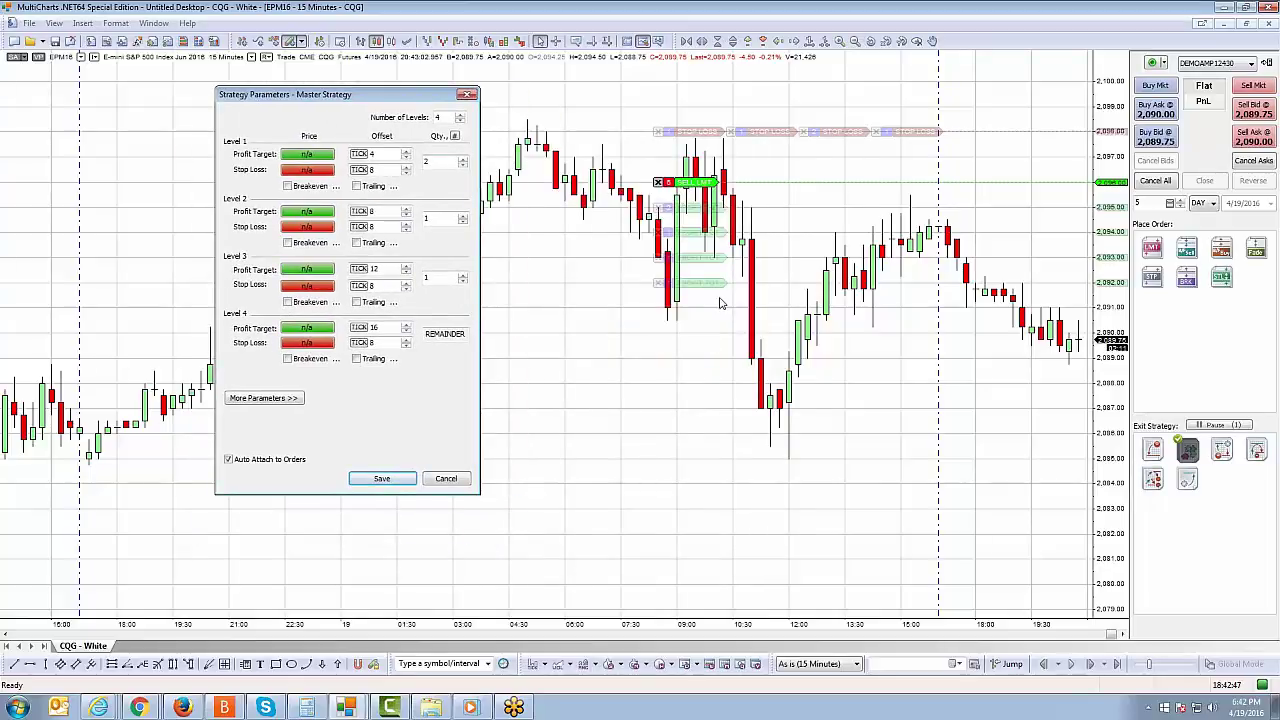
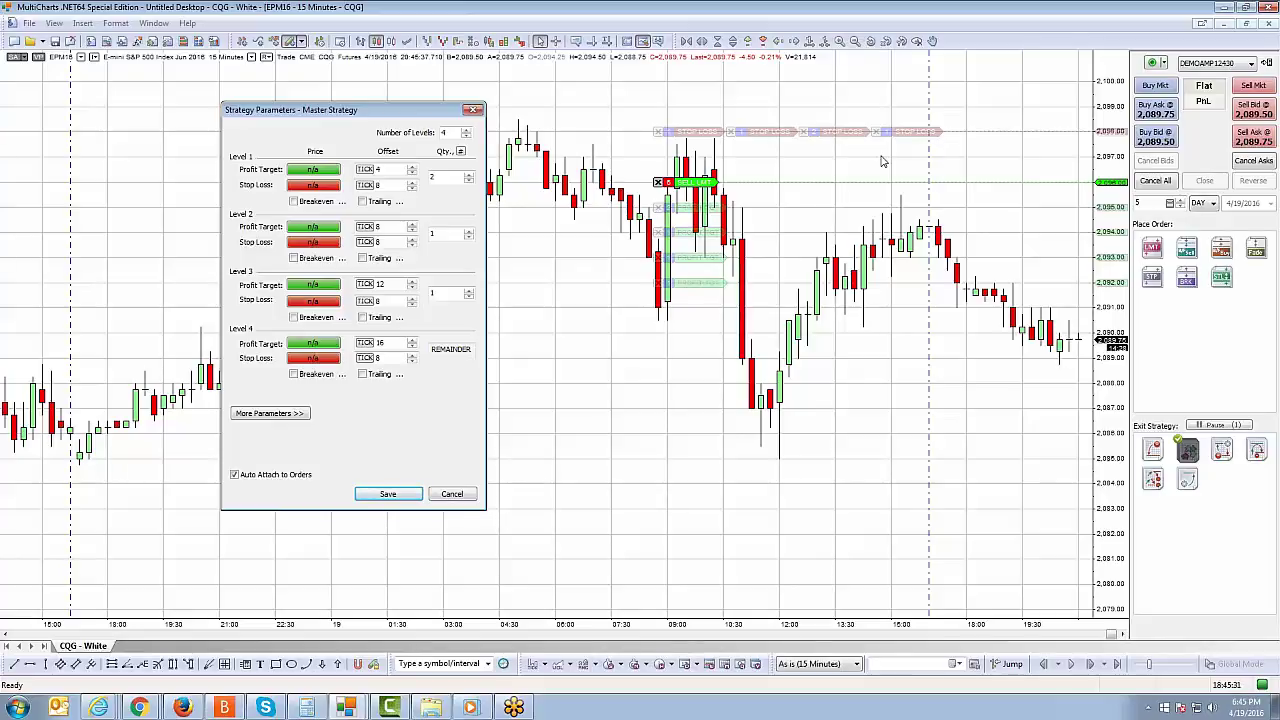
{"action": "left_click", "coordinate": [464, 494]}
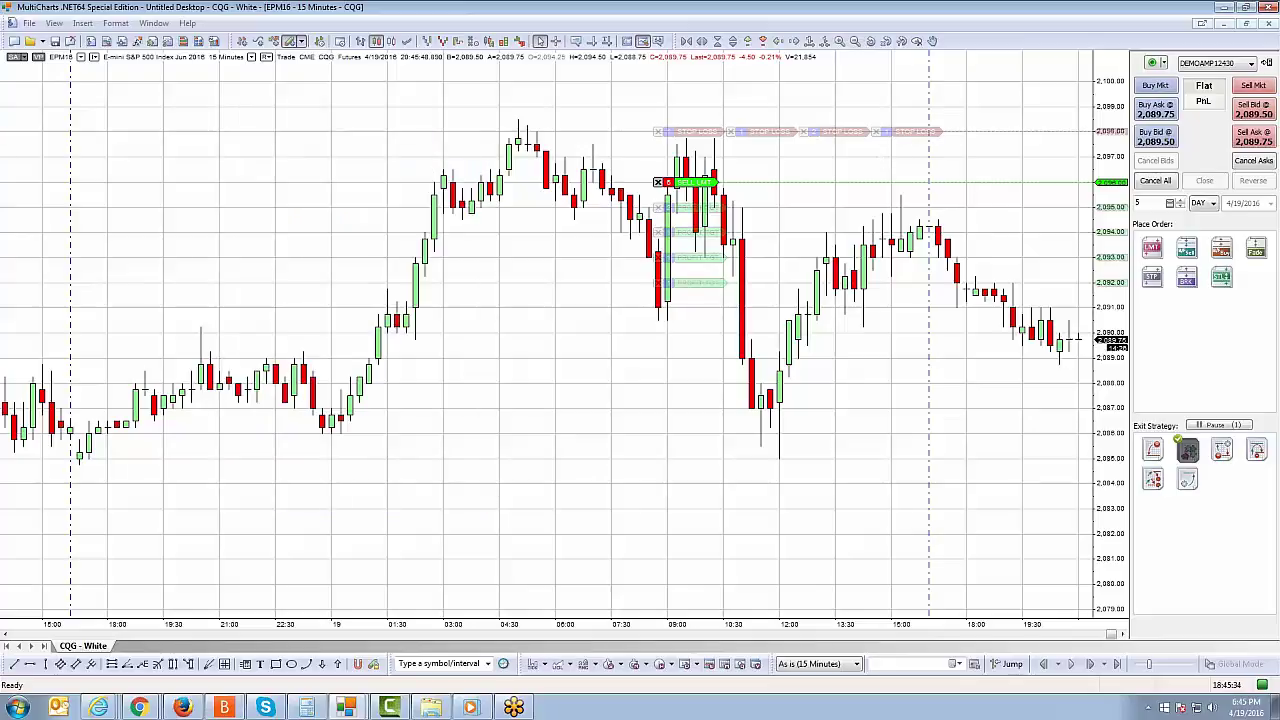
Cancel all working orders, and disable Auto Attach to Orders for the Master Strategy and save it
{"action": "left_click", "coordinate": [1150, 183]}
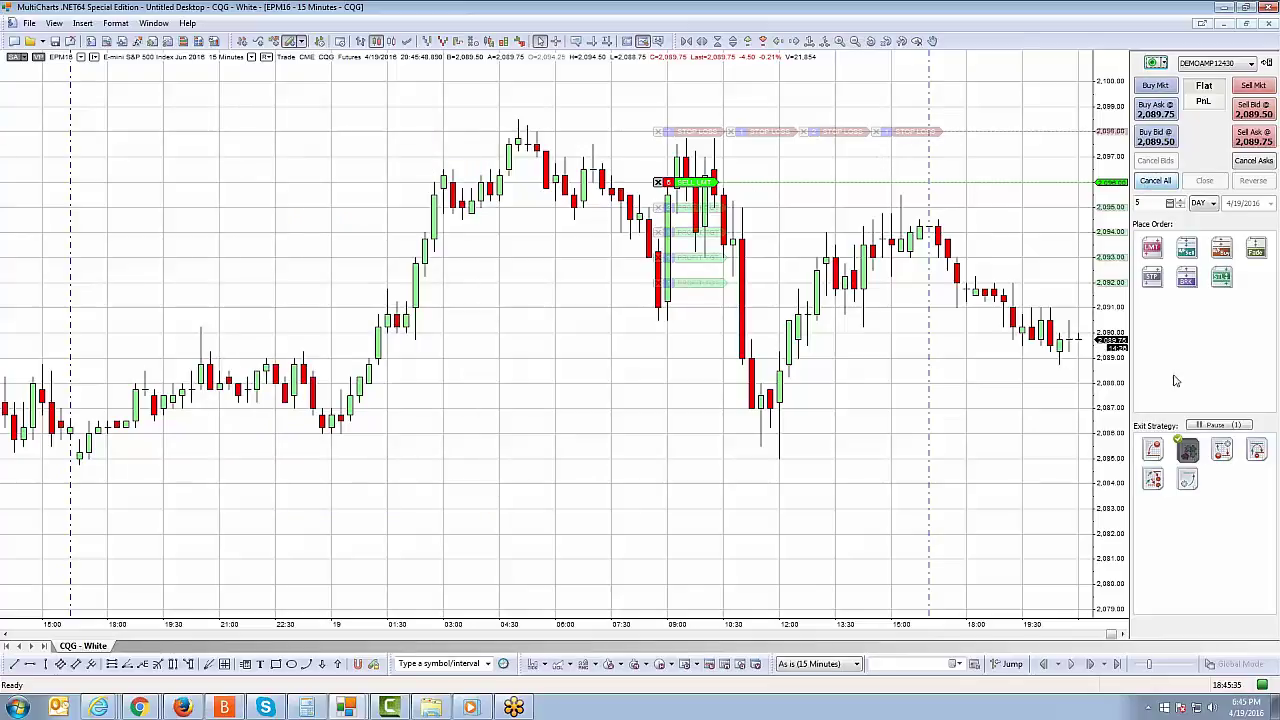
{"action": "left_click", "coordinate": [1188, 450]}
{"action": "left_click", "coordinate": [1188, 486]}
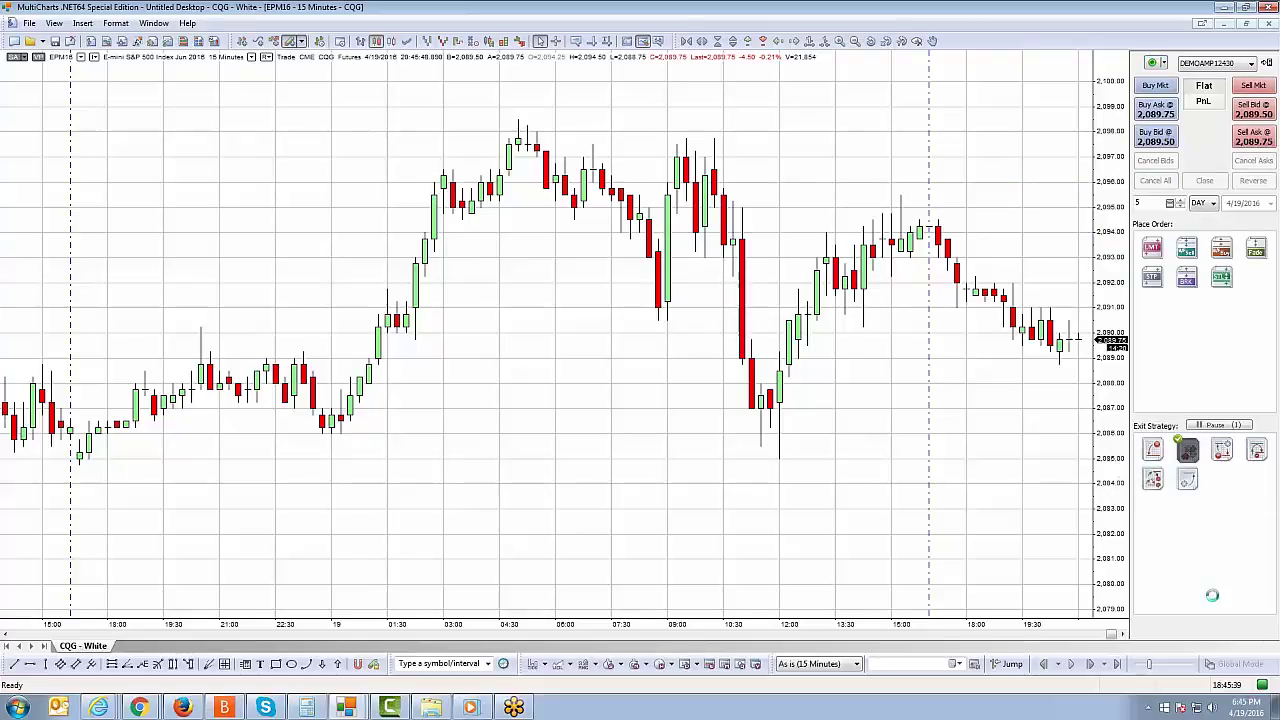
{"action": "left_click_drag", "start_coordinate": [676, 158], "coordinate": [417, 145]}
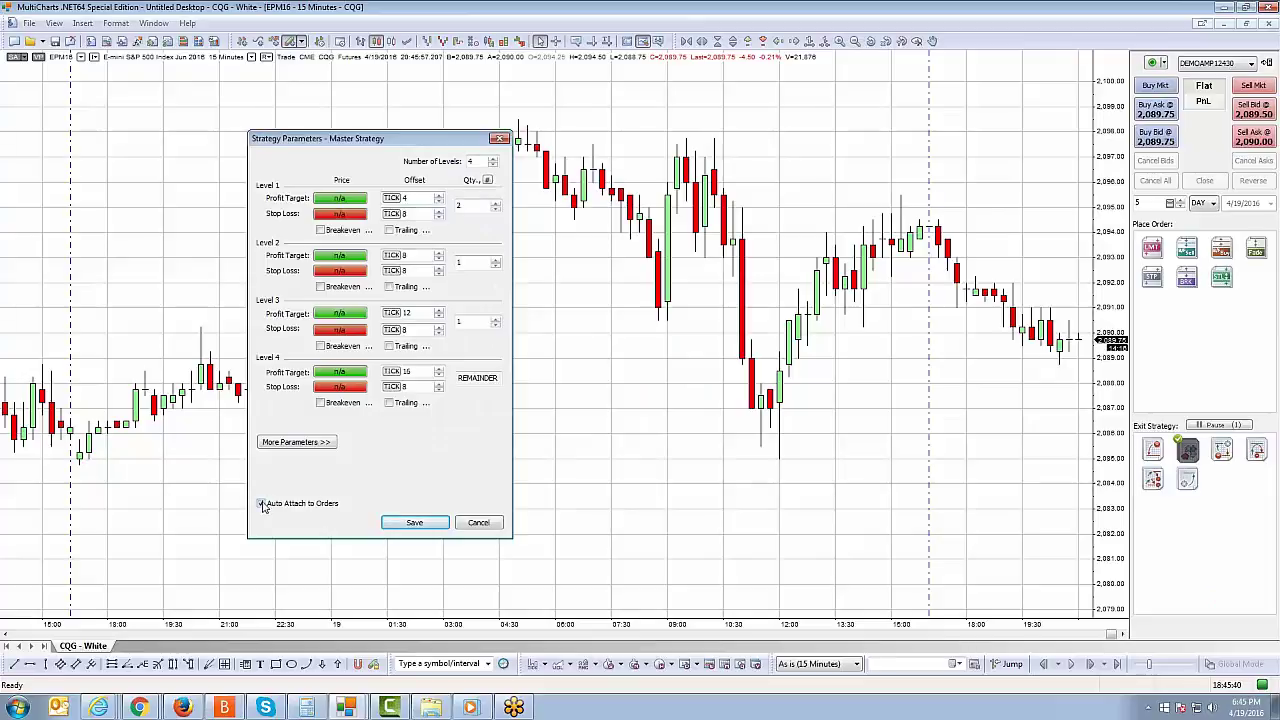
{"action": "left_click", "coordinate": [422, 526]}
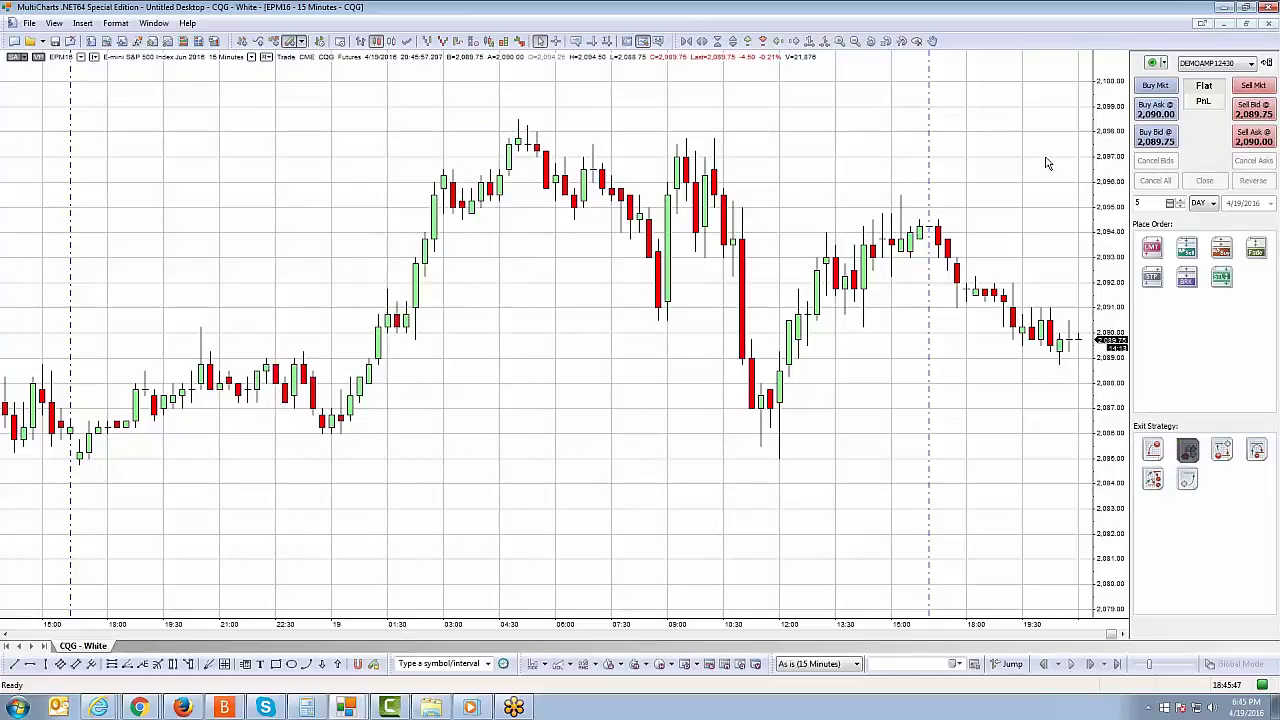
Place a limit order on the chart to sell 5 EPM16 at 2,097.00 without an attached exit strategy
{"action": "right_click", "coordinate": [1047, 163]}
{"action": "mouse_move", "coordinate": [1071, 167]}
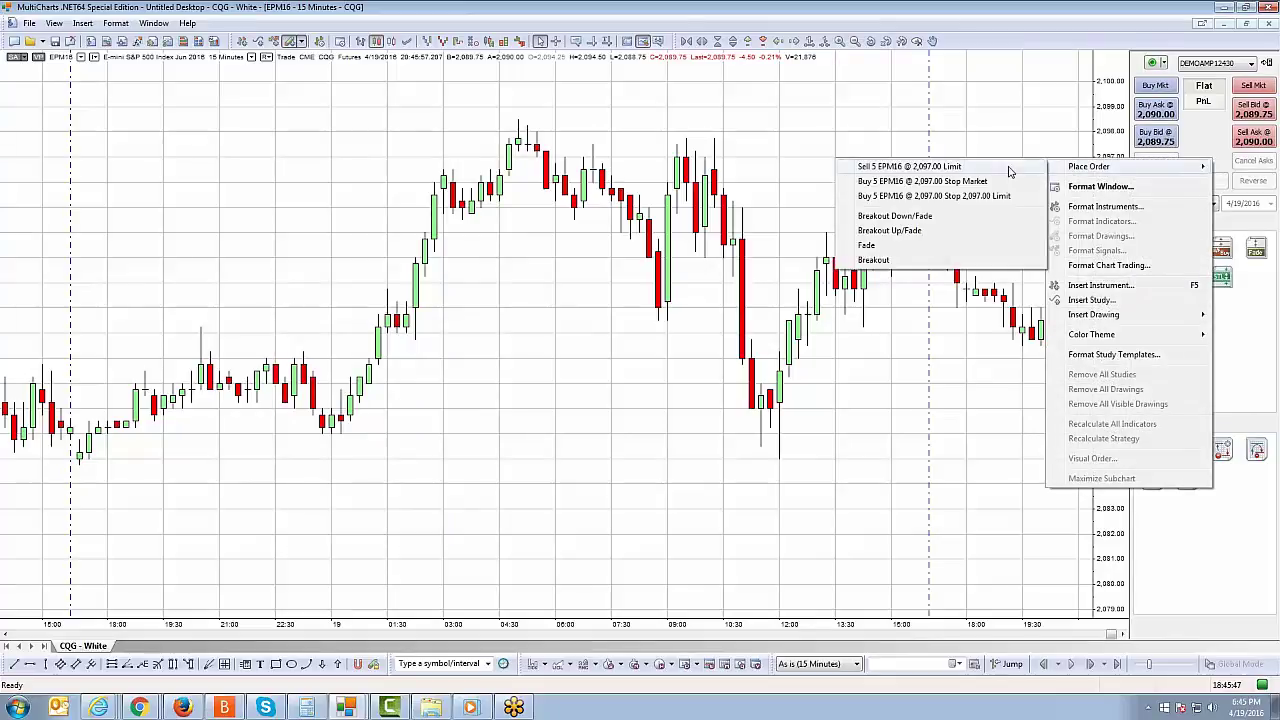
{"action": "left_click", "coordinate": [986, 167]}
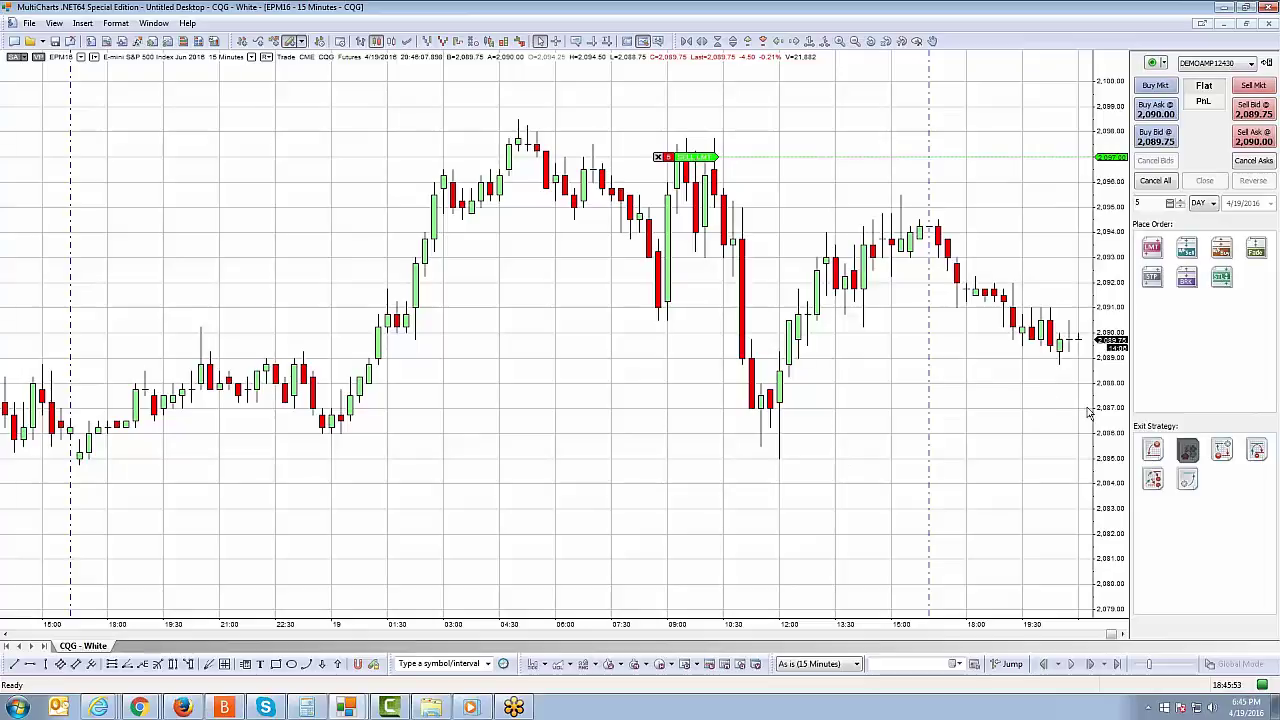
Examine the Master Strategy's level parameters and its Auto Attach to Orders setting without saving them
{"action": "left_click", "coordinate": [1186, 449]}
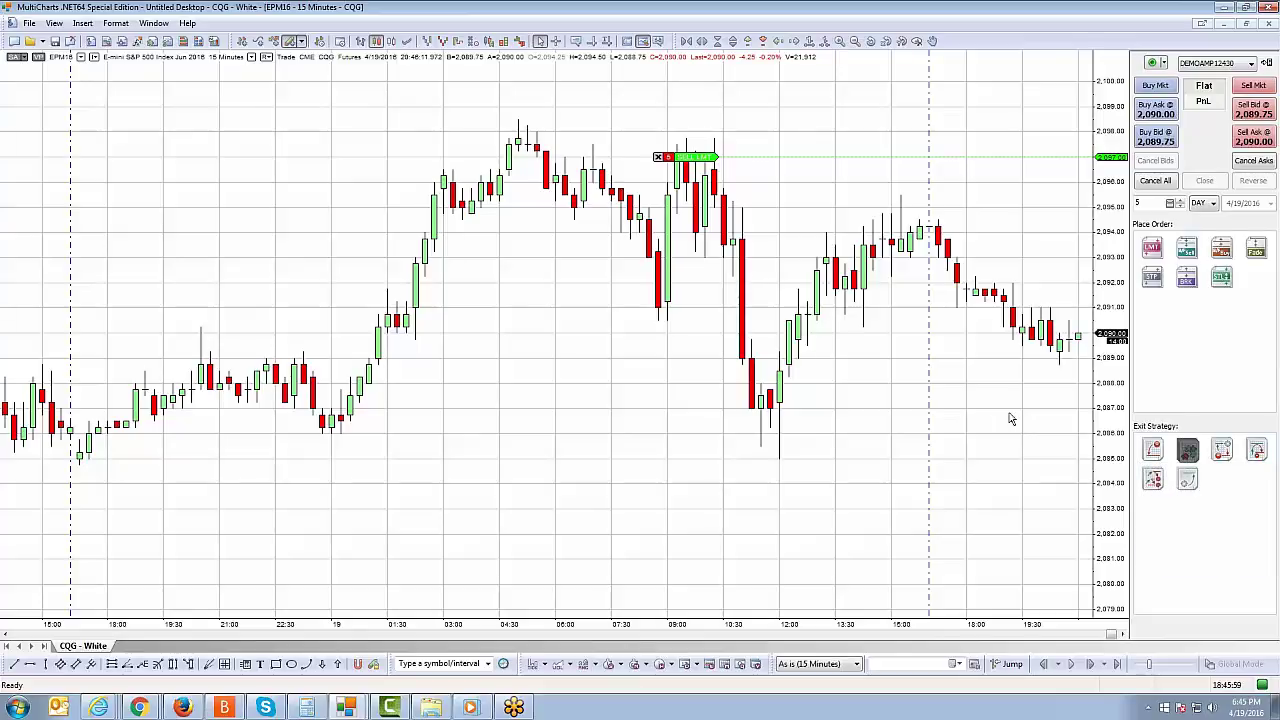
{"action": "right_click", "coordinate": [1186, 455]}
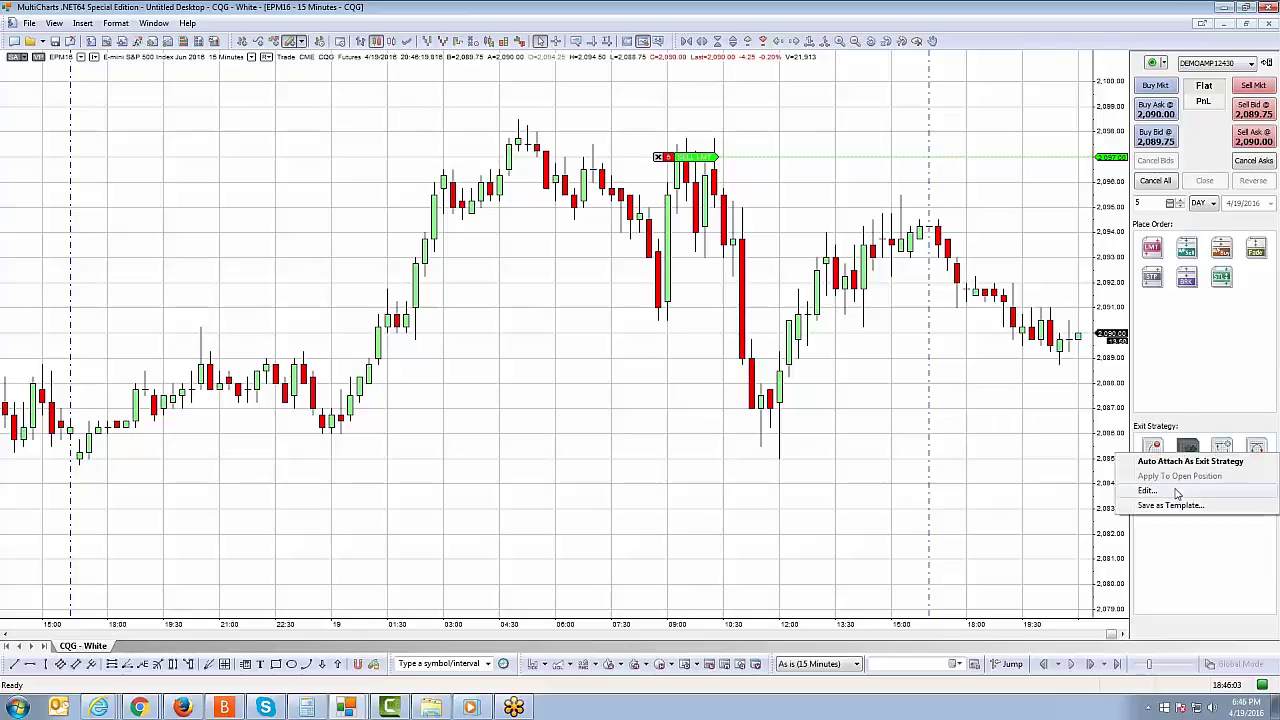
{"action": "left_click", "coordinate": [1162, 493]}
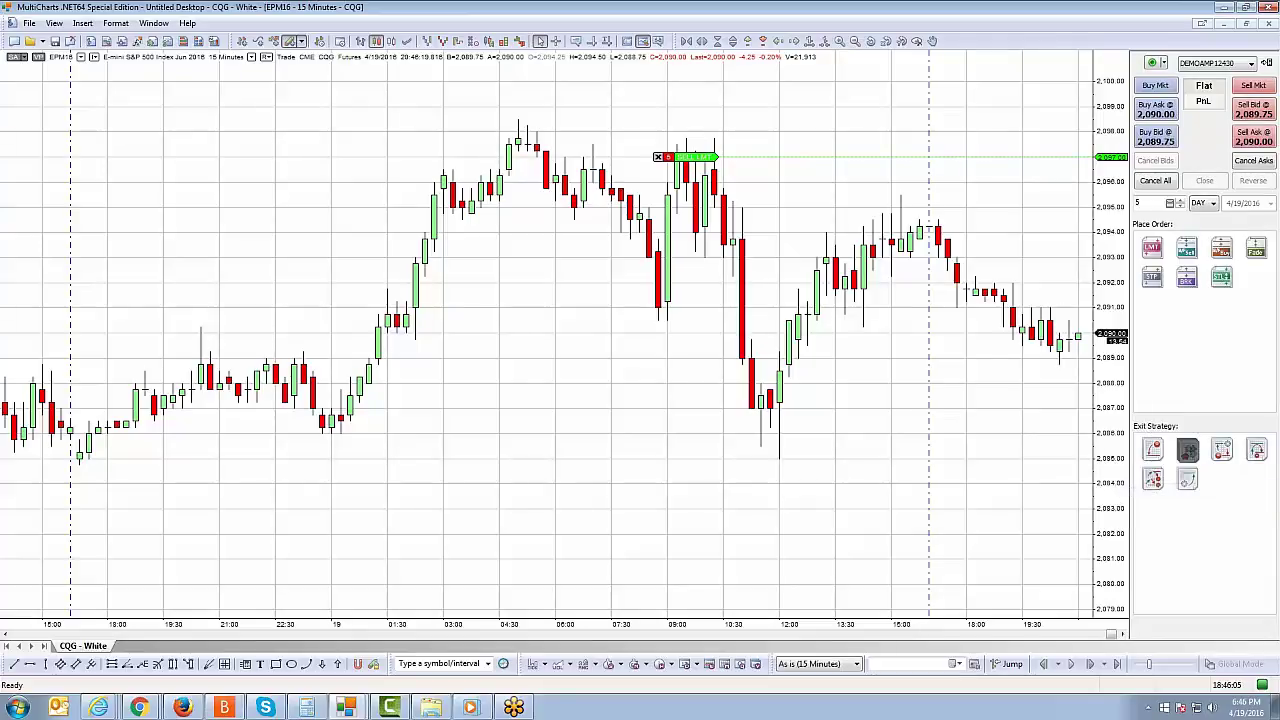
{"action": "left_click_drag", "start_coordinate": [676, 152], "coordinate": [436, 180]}
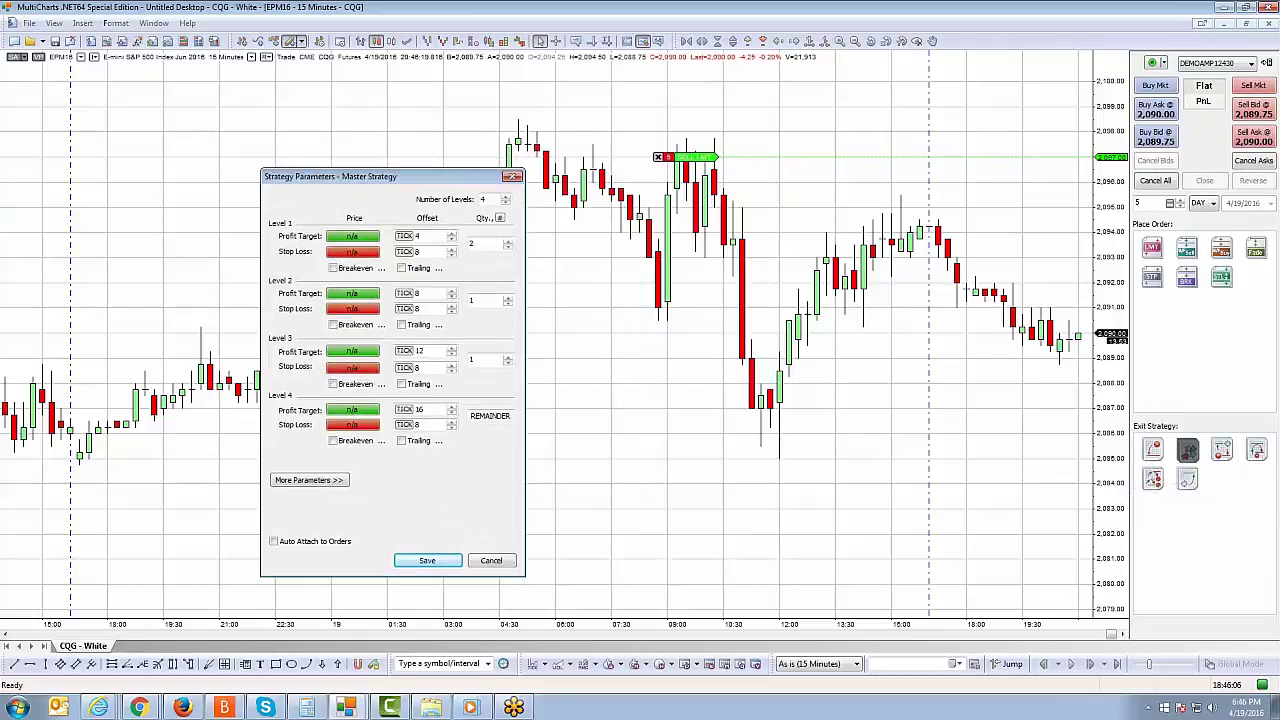
{"action": "left_click", "coordinate": [488, 562]}
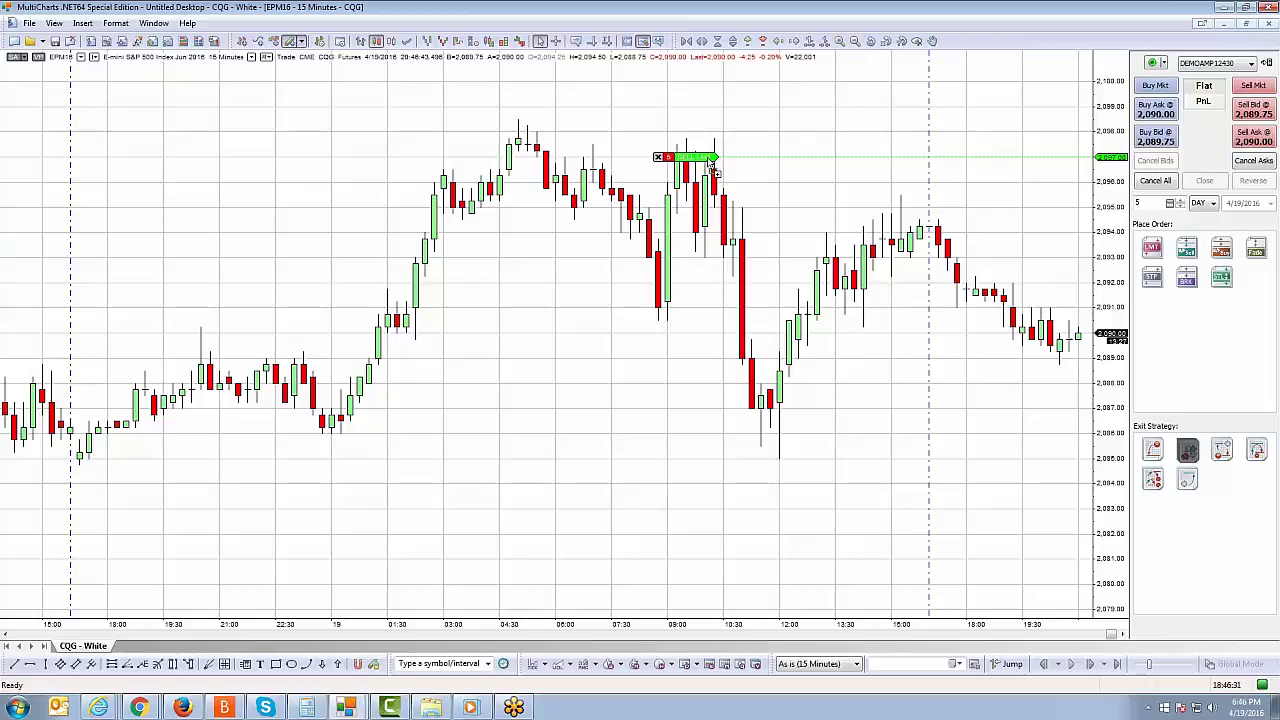
Apply the four-level Master Strategy to the sell limit order at 2,097.00 and place the strategy
{"action": "left_click", "coordinate": [710, 163]}
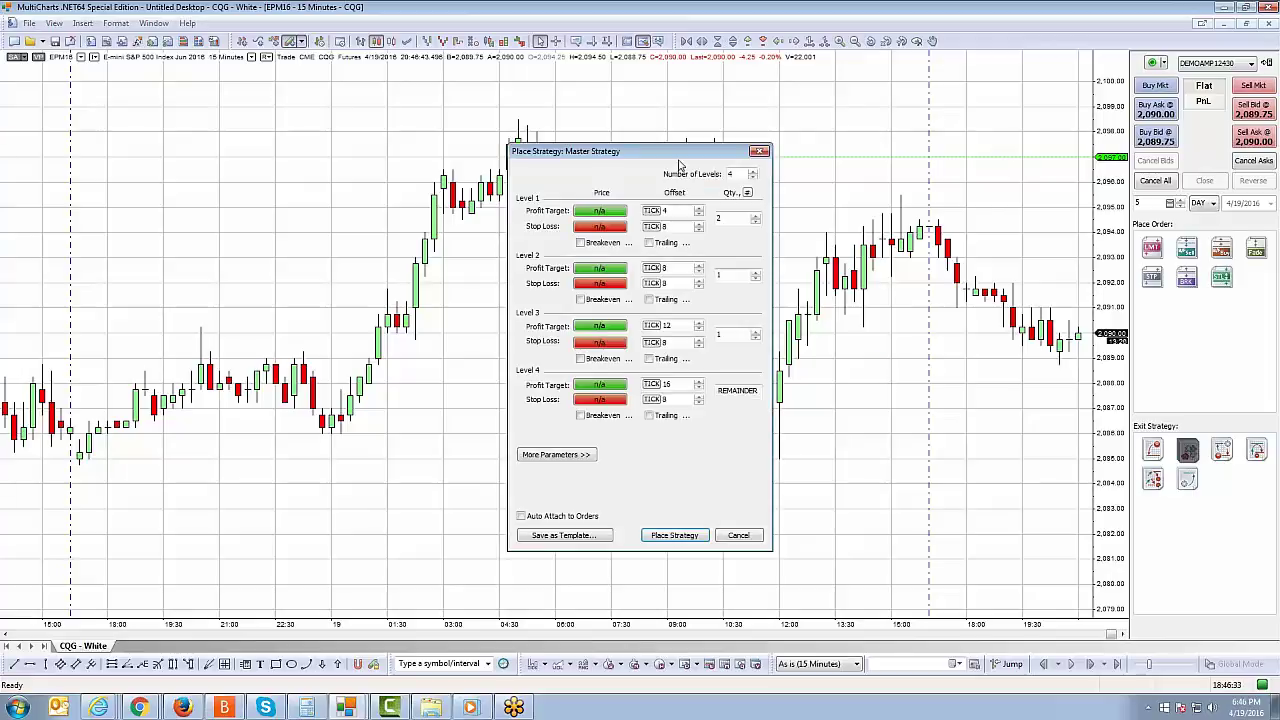
{"action": "left_click_drag", "start_coordinate": [682, 163], "coordinate": [336, 150]}
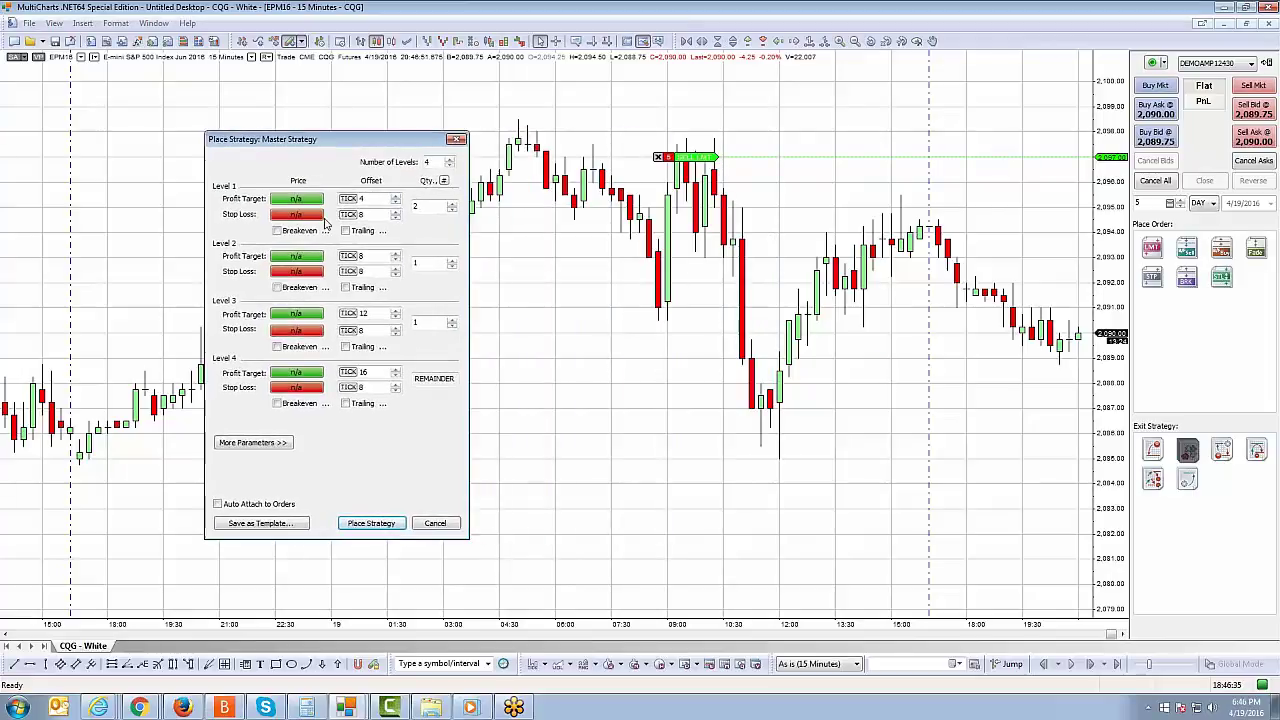
{"action": "left_click", "coordinate": [378, 523]}
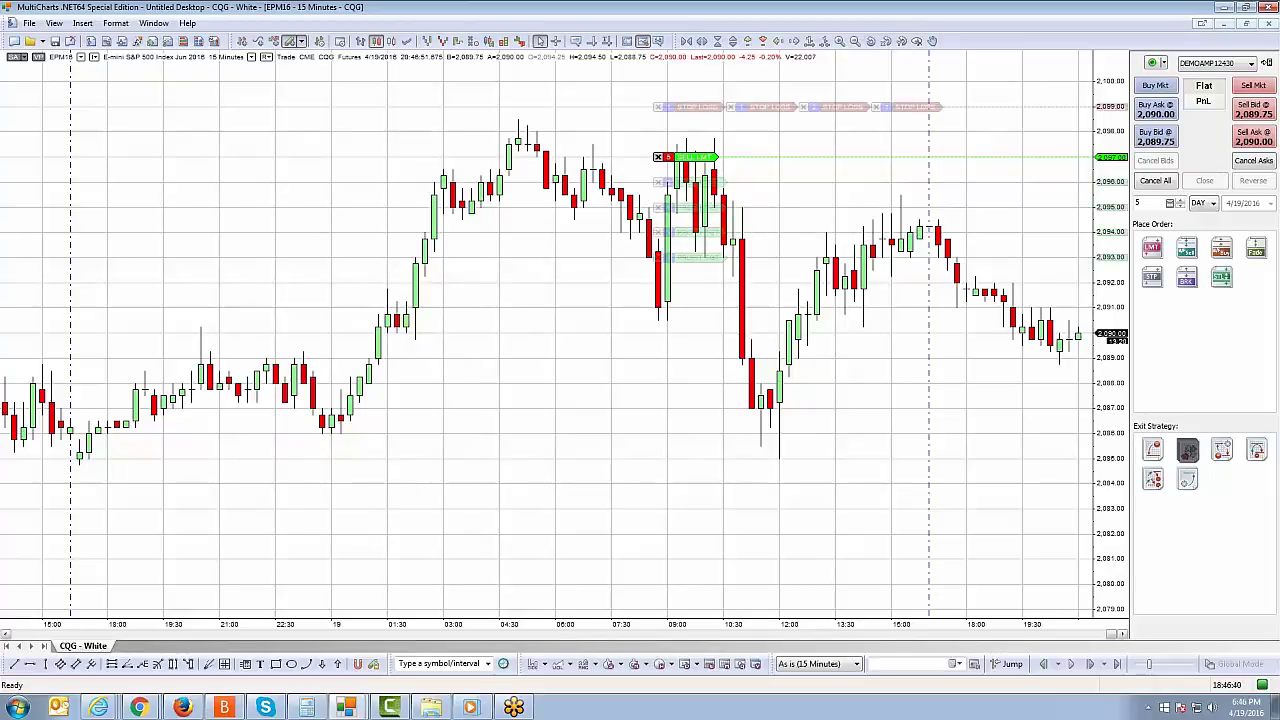